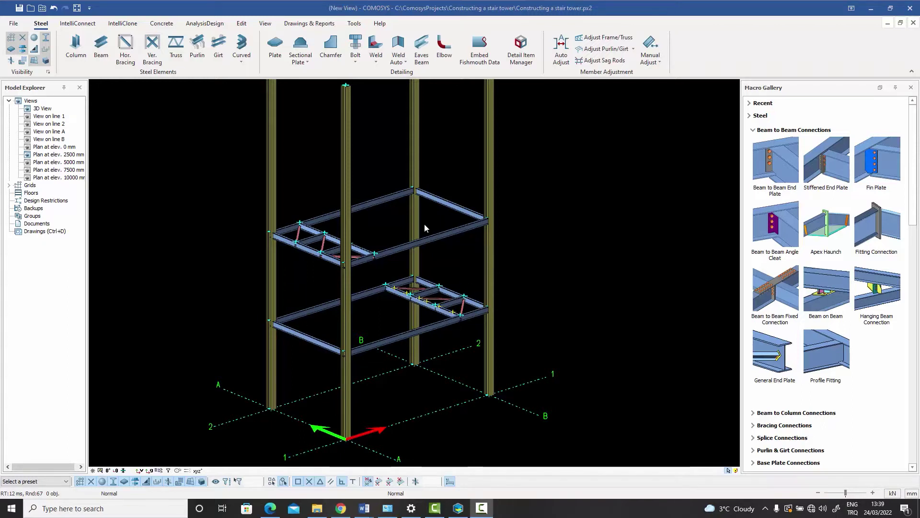
click(488, 243)
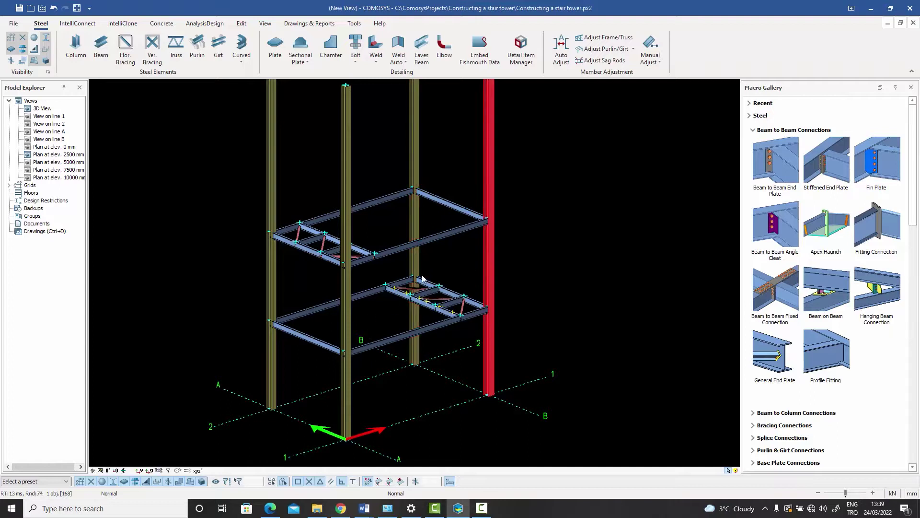
click(548, 264)
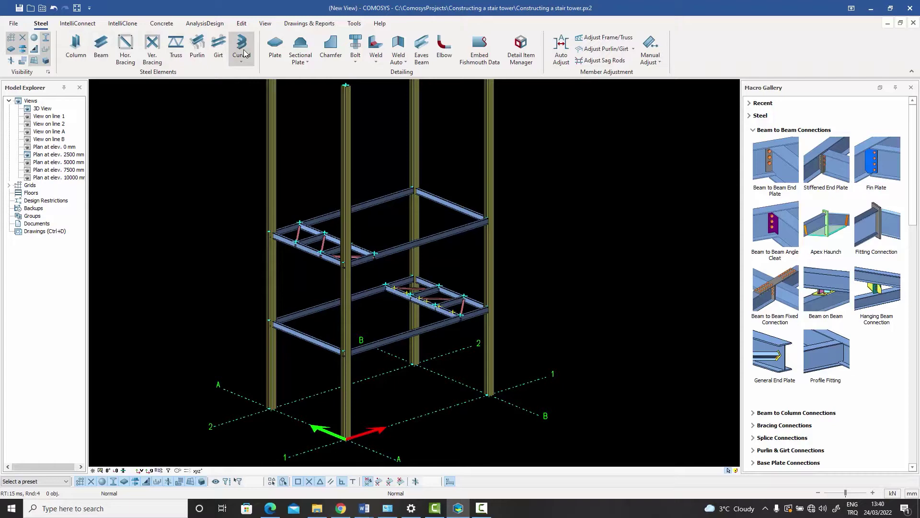
Draw a 300 mm beam along the negative X direction from point (4000,300,2500) on the lower landing's inner beam.
click(103, 50)
scroll(453, 301, up, 3)
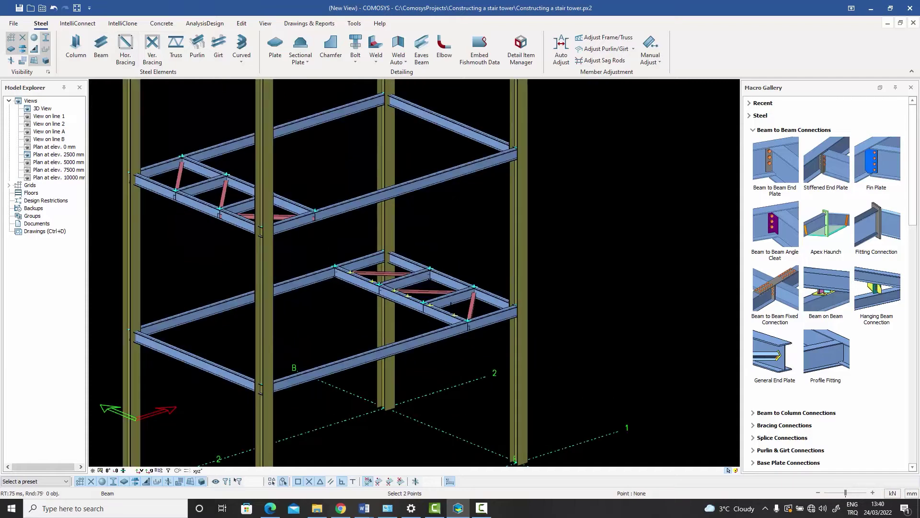
scroll(452, 305, up, 3)
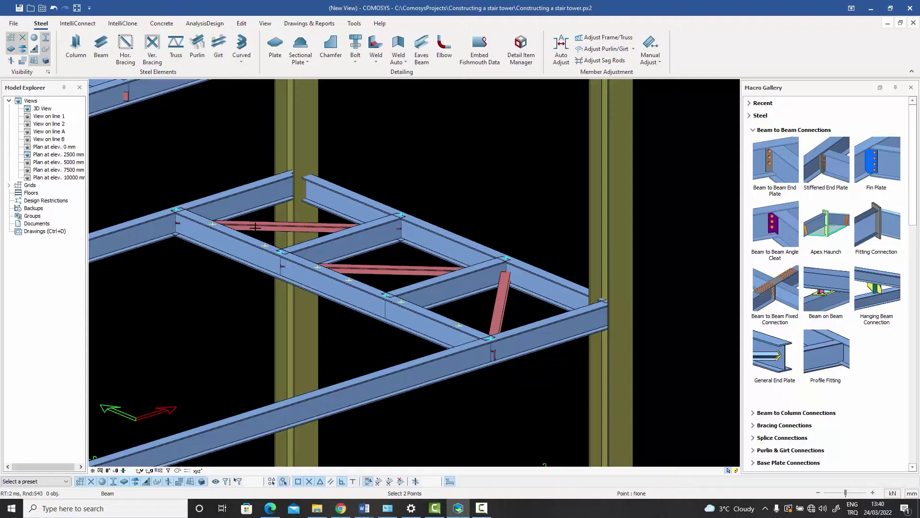
scroll(449, 285, up, 2)
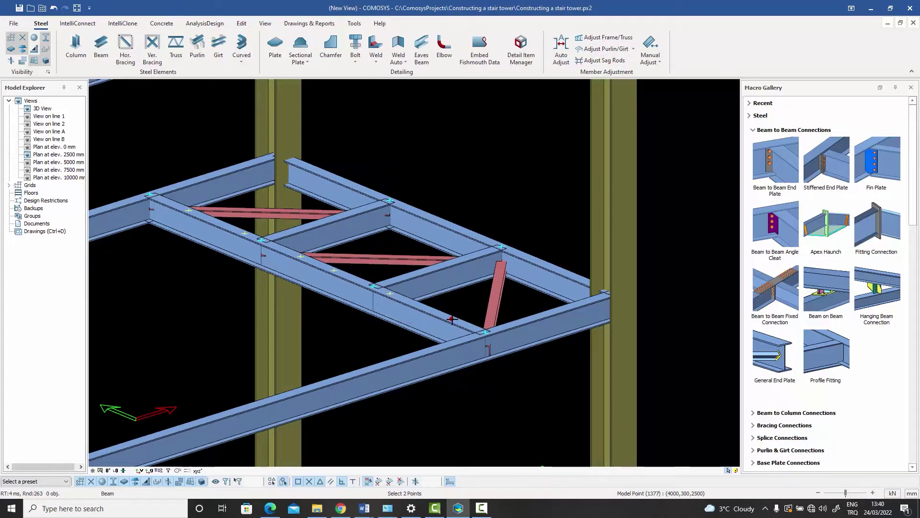
key(Return)
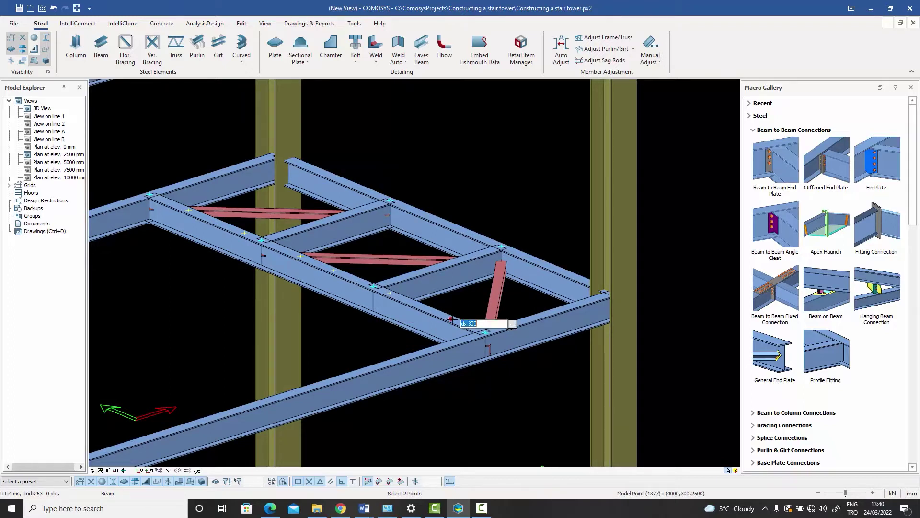
key(Return)
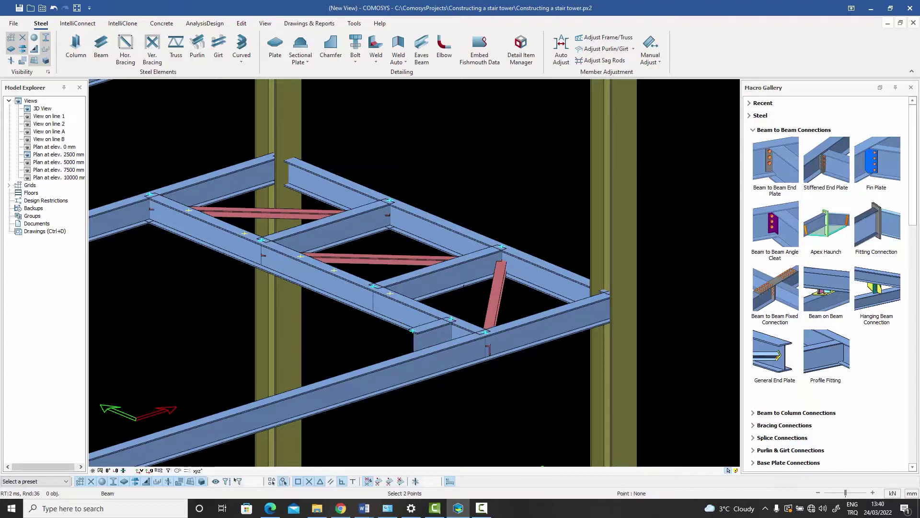
right_click(463, 290)
click(473, 299)
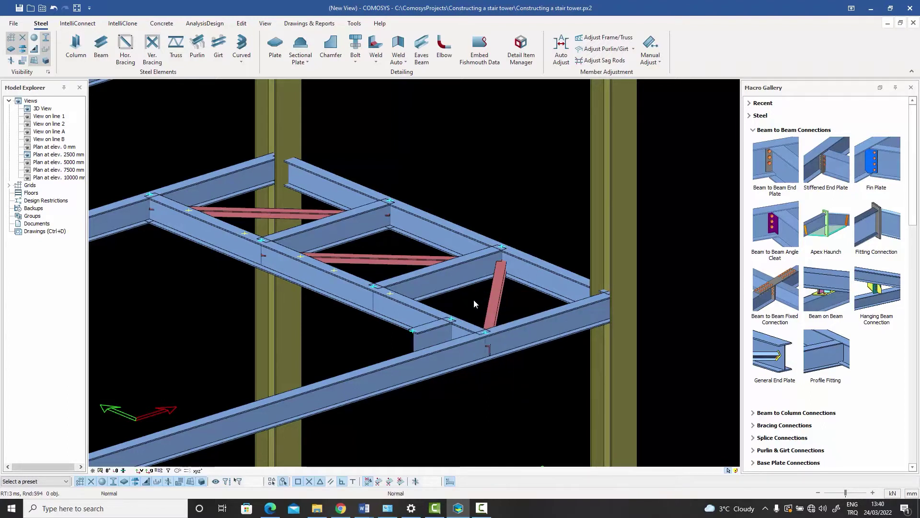
Set the short beam's profile to UPE200 and its member type to Stringer.
double_click(432, 334)
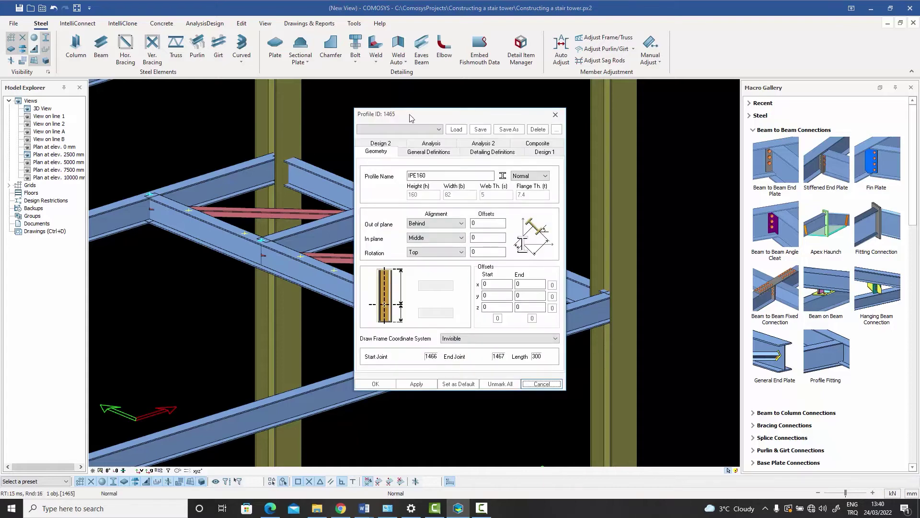
drag(411, 114, 168, 89)
double_click(177, 150)
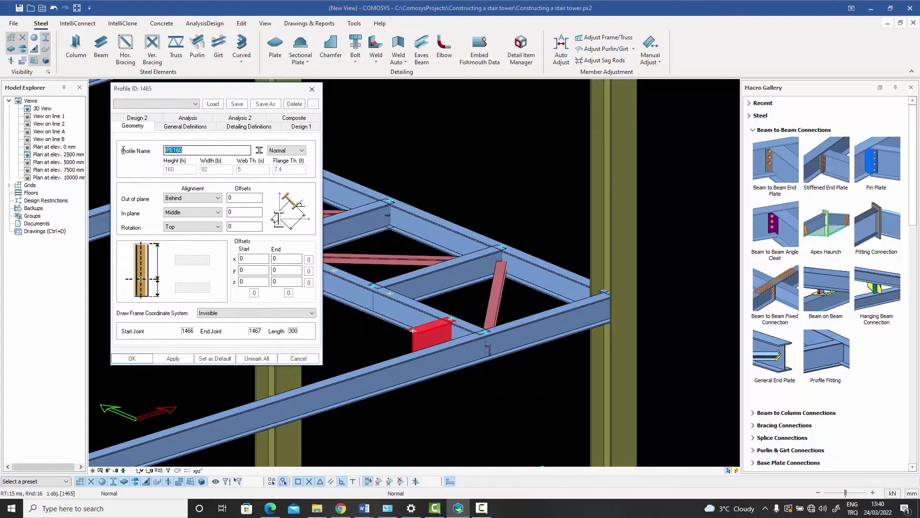
text(upe200)
click(186, 126)
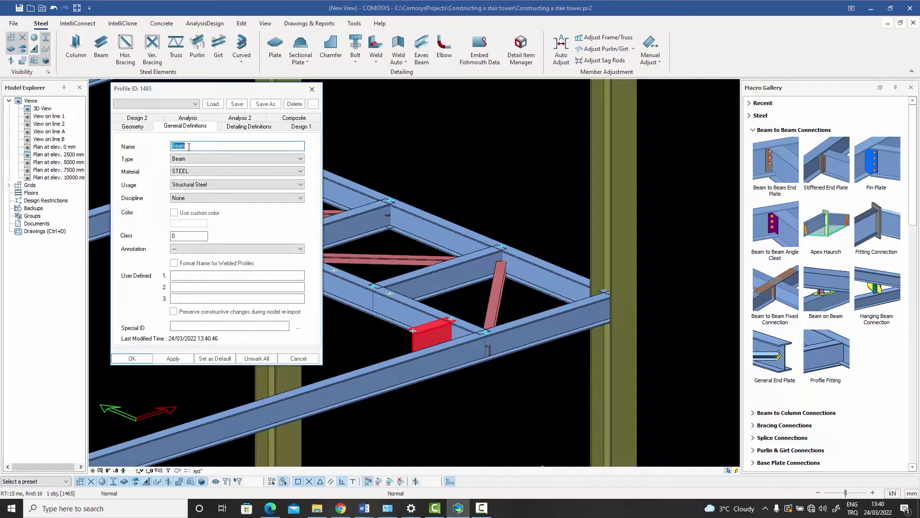
click(192, 158)
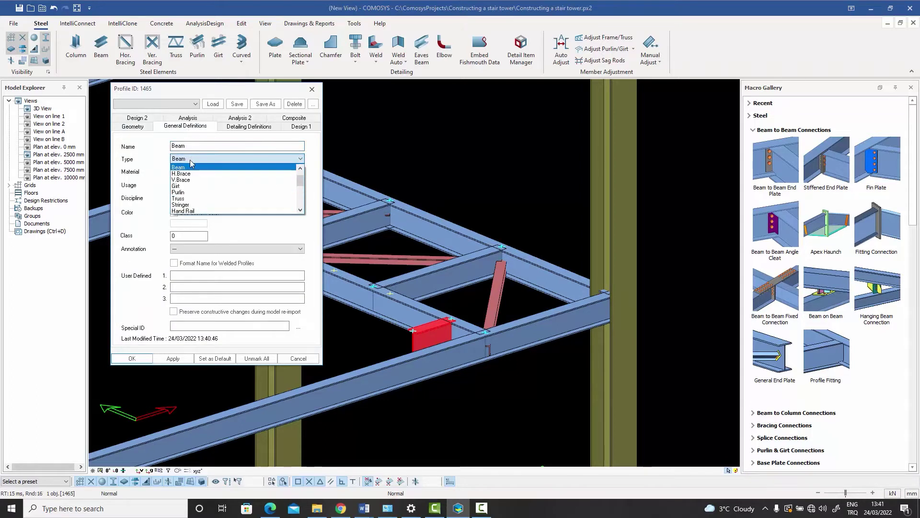
click(188, 205)
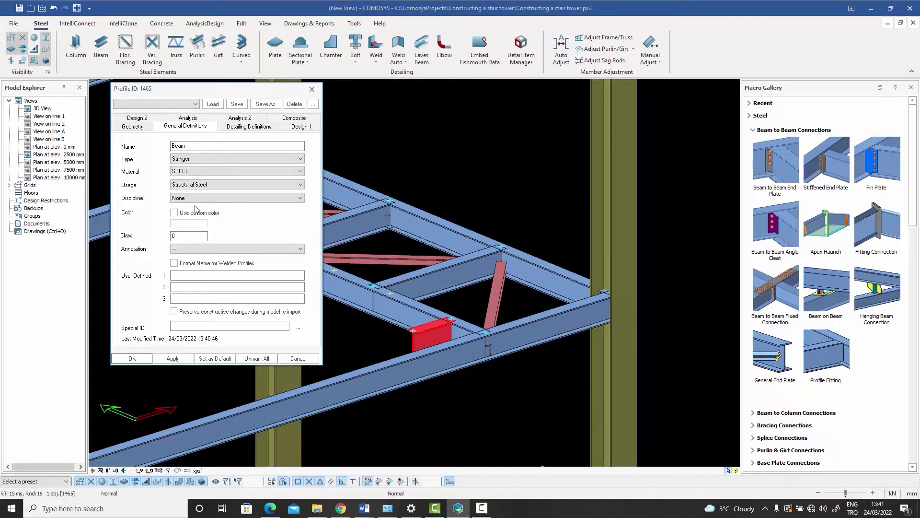
click(143, 358)
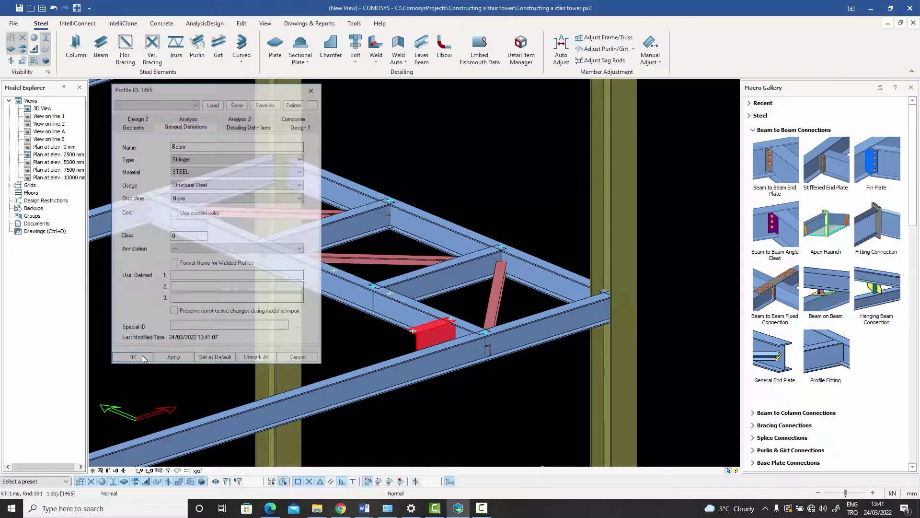
click(514, 190)
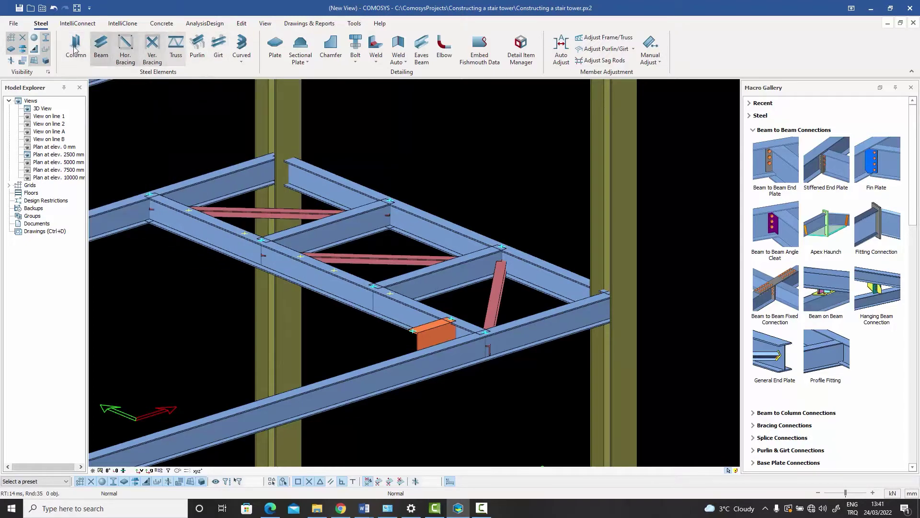
Review the available member types in the short stringer's properties and keep Stringer selected.
double_click(433, 327)
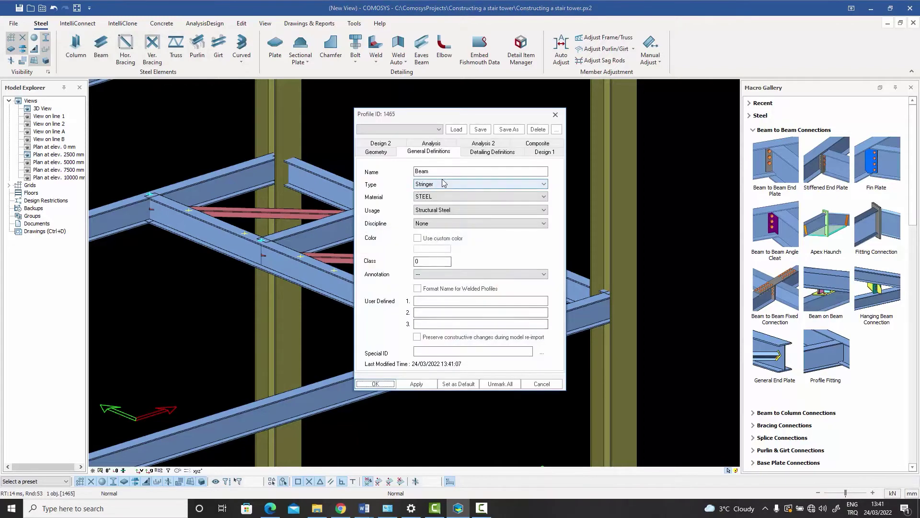
click(439, 184)
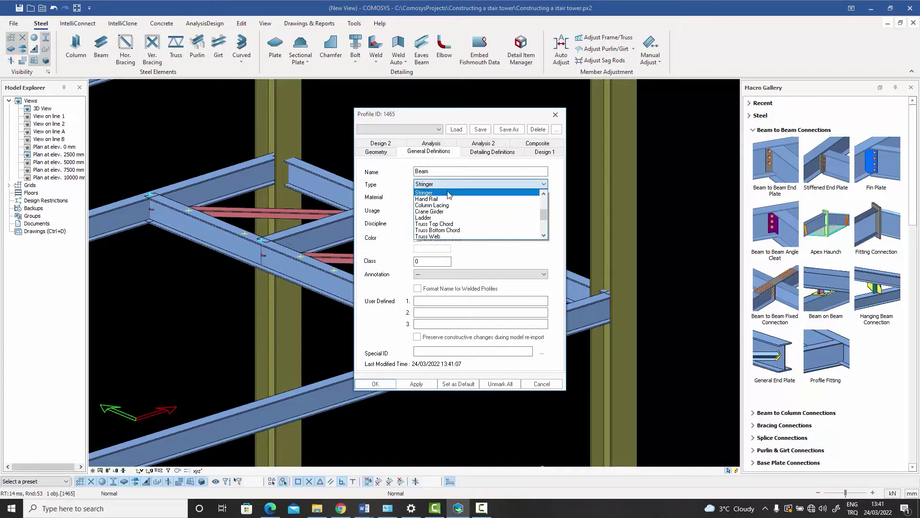
scroll(545, 204, up, 3)
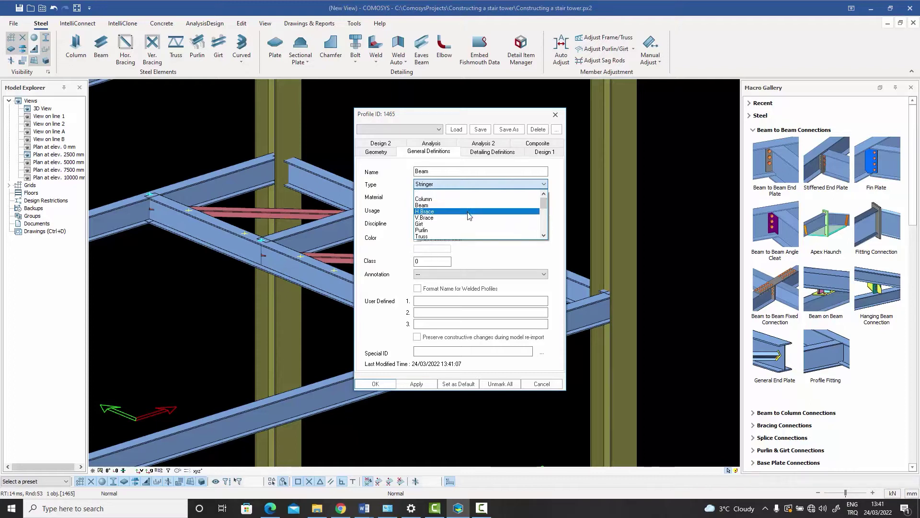
click(544, 235)
click(544, 236)
click(544, 236)
click(544, 236)
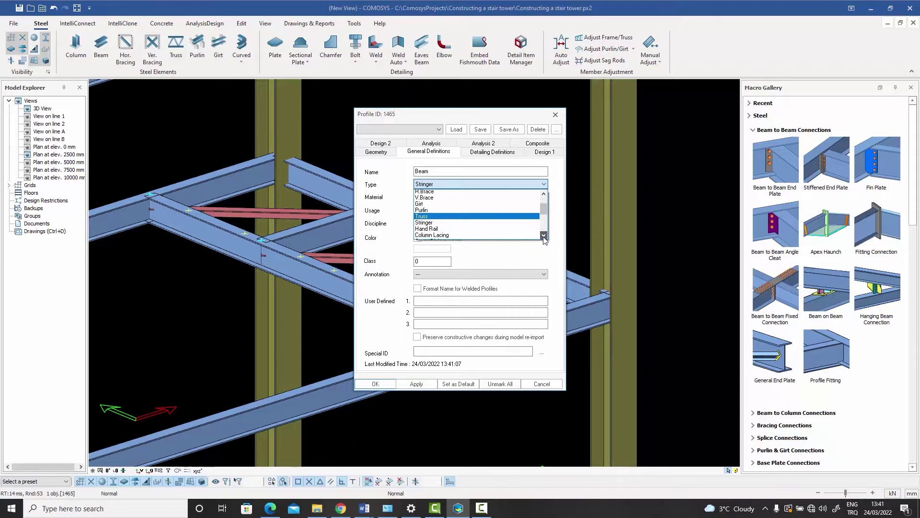
click(544, 236)
click(544, 235)
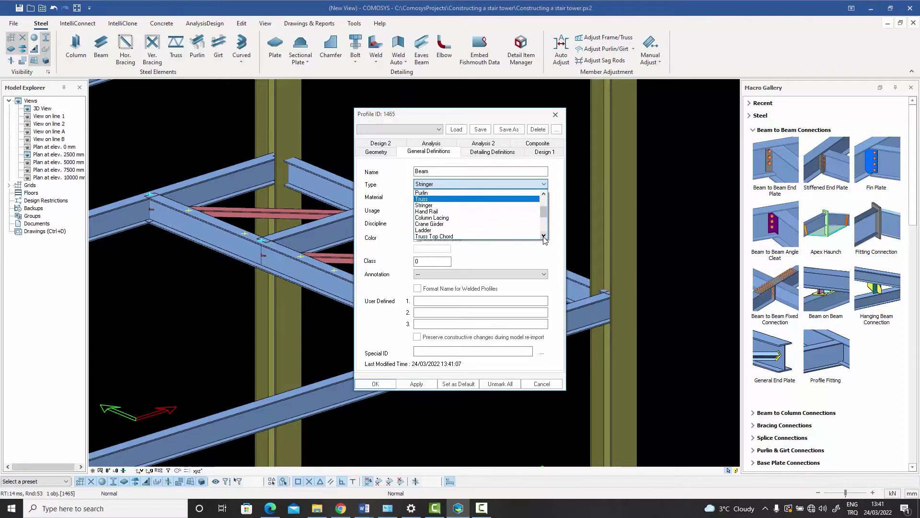
click(544, 236)
click(544, 236)
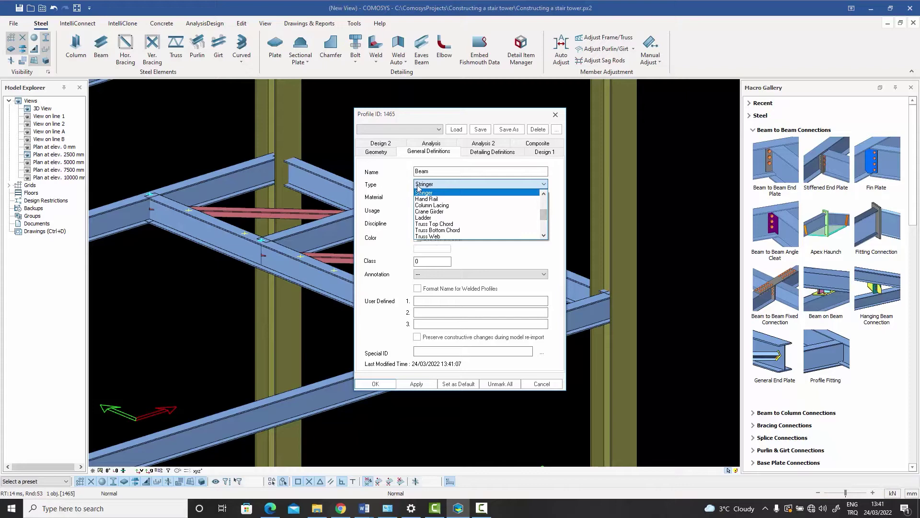
click(437, 192)
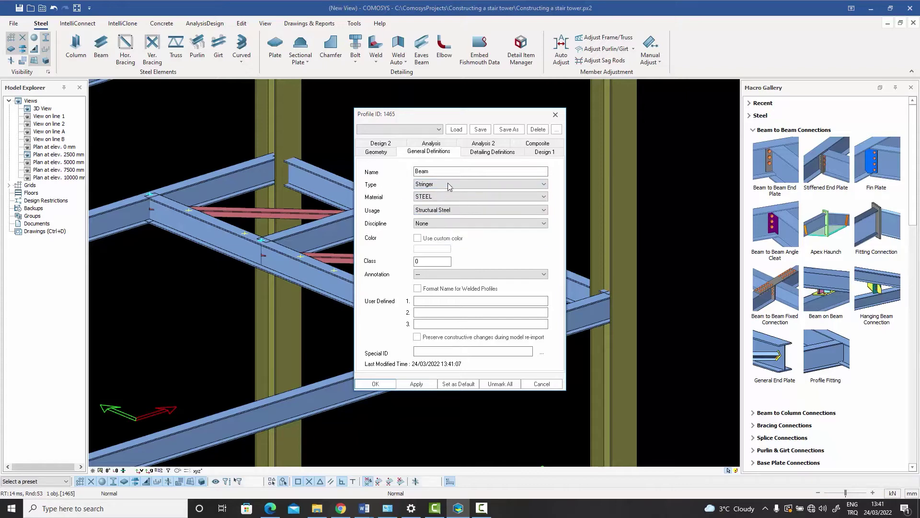
click(375, 384)
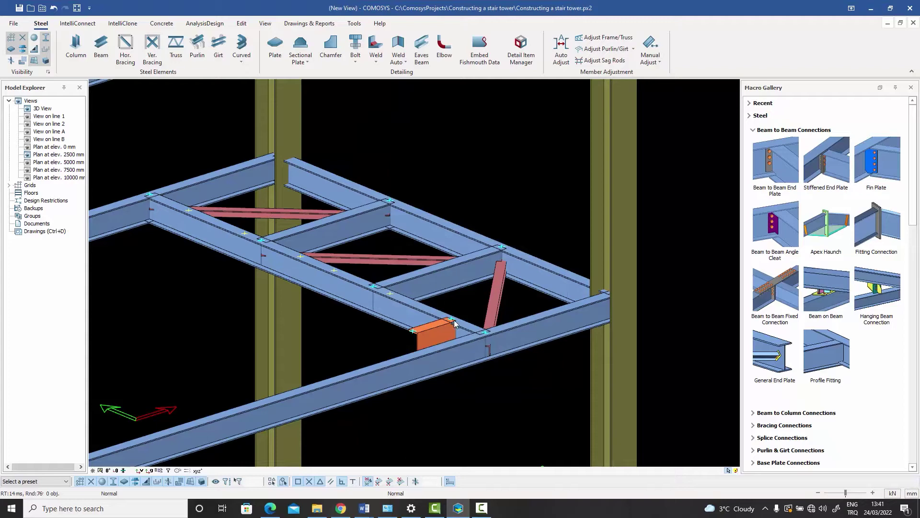
middle_drag(429, 329, 461, 231)
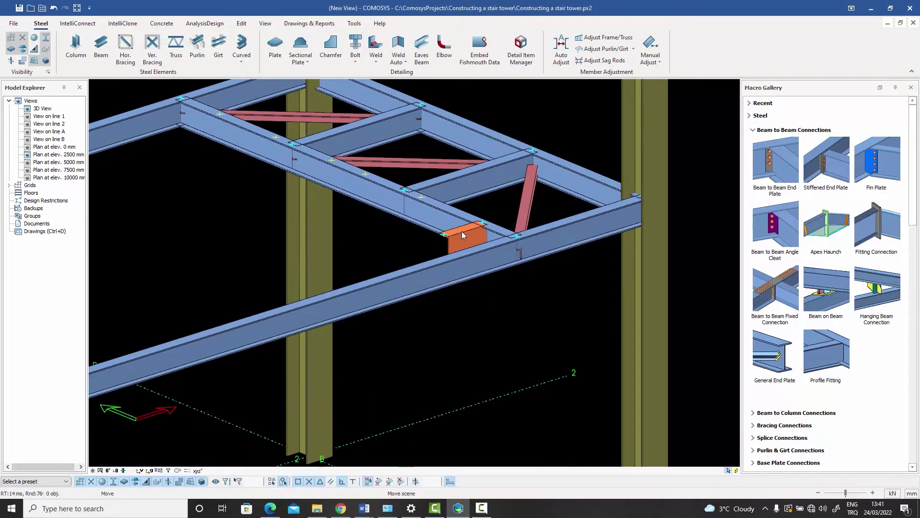
click(100, 48)
right_click(516, 103)
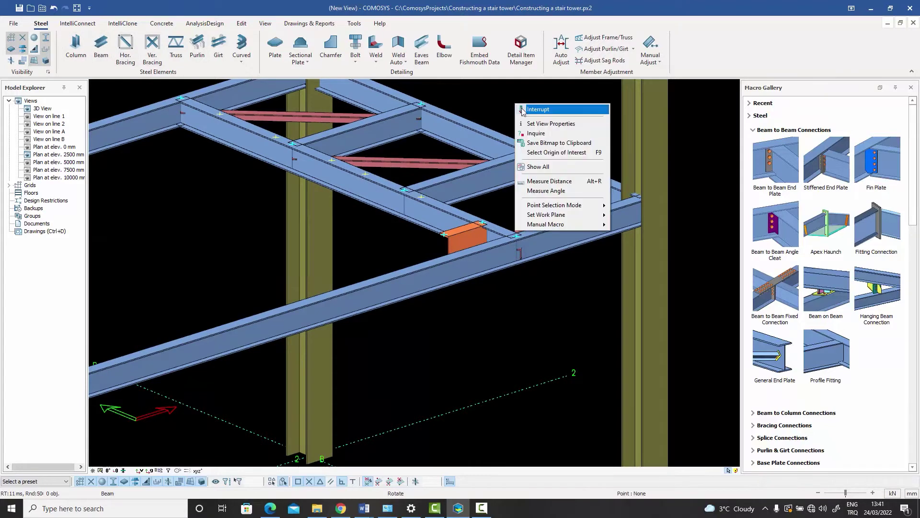
click(537, 109)
Flip the short stringer's channel section and shift its alignment until the back of its web lies on its end points.
scroll(476, 229, up, 5)
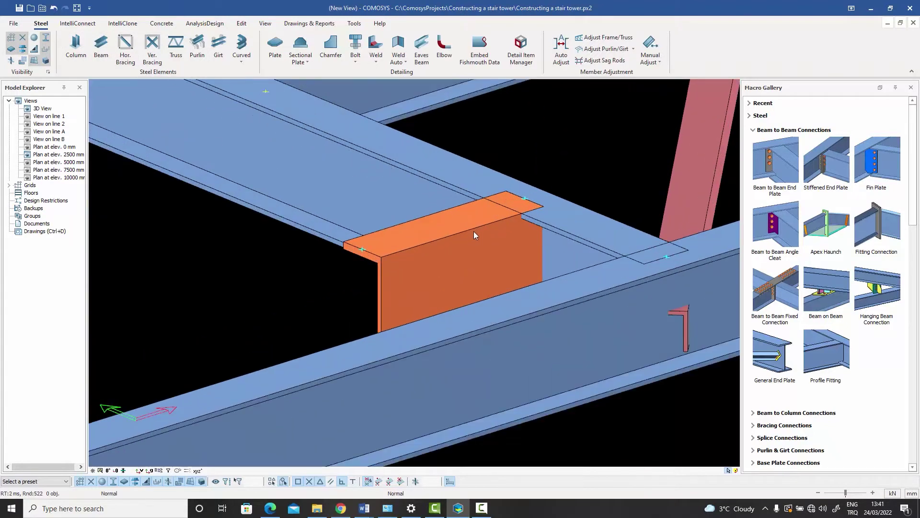
click(464, 237)
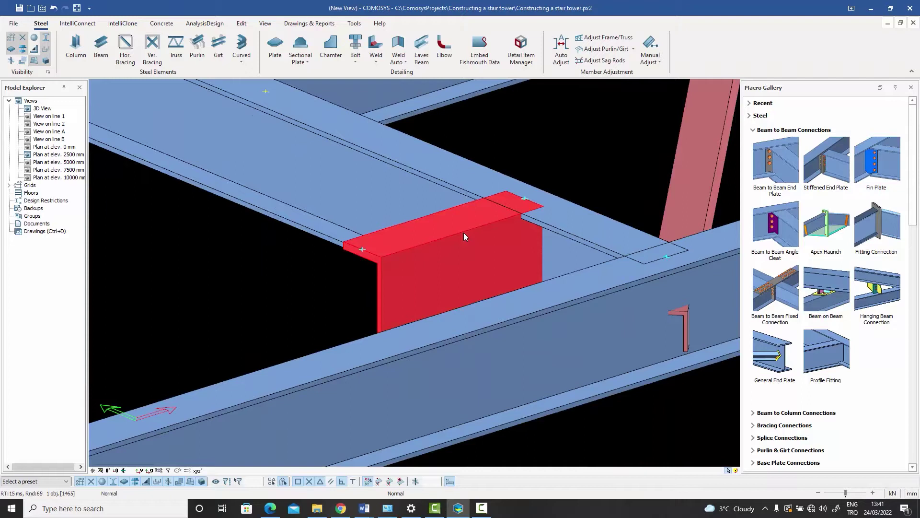
key(m)
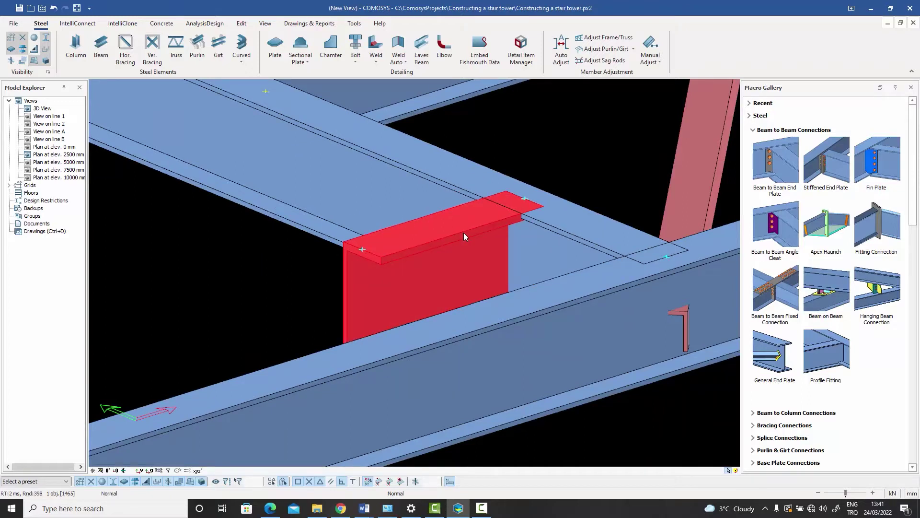
key(m)
key(m)
click(546, 132)
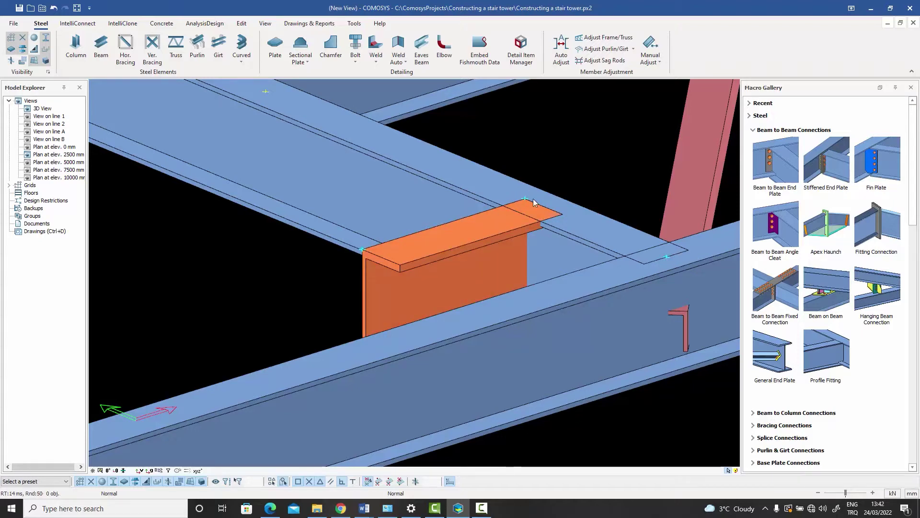
Draw an inclined beam from the short stringer's free end (3700,300,2500) to a second point at the relative offset @-2400,0,-2500.
scroll(525, 200, down, 3)
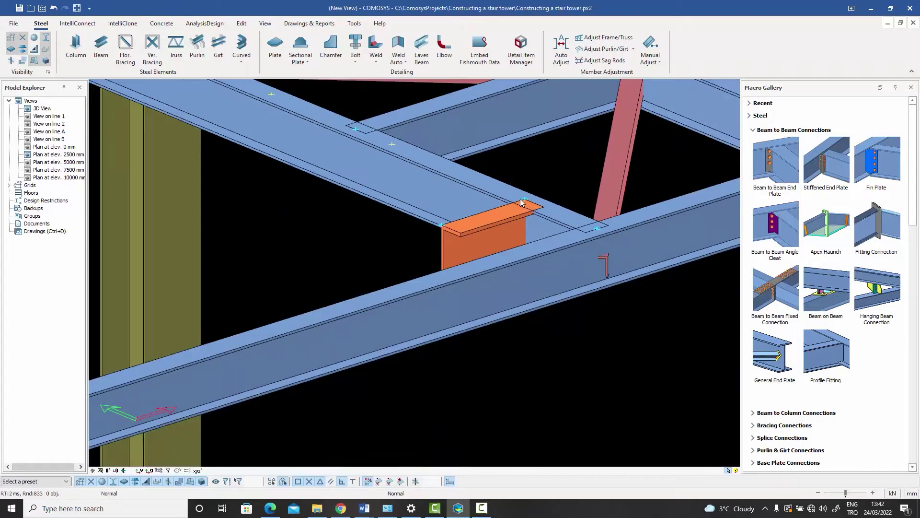
scroll(519, 198, up, 1)
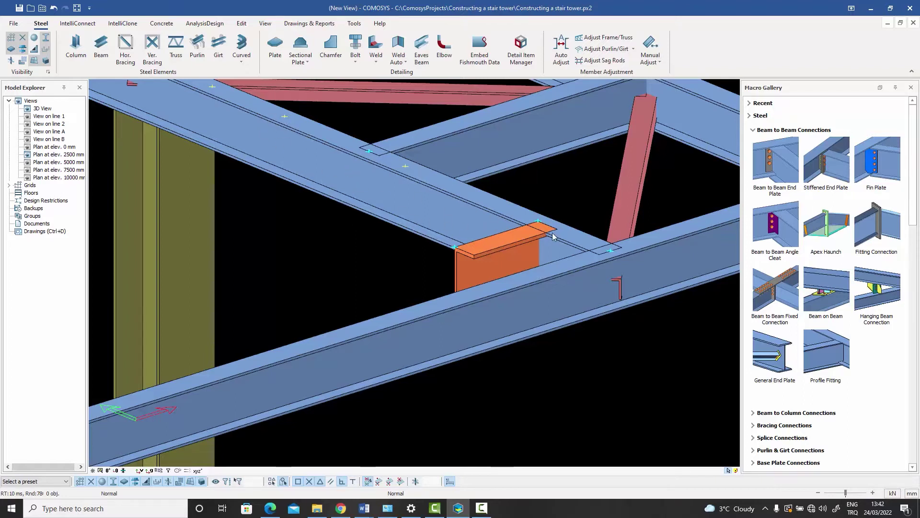
scroll(485, 197, down, 2)
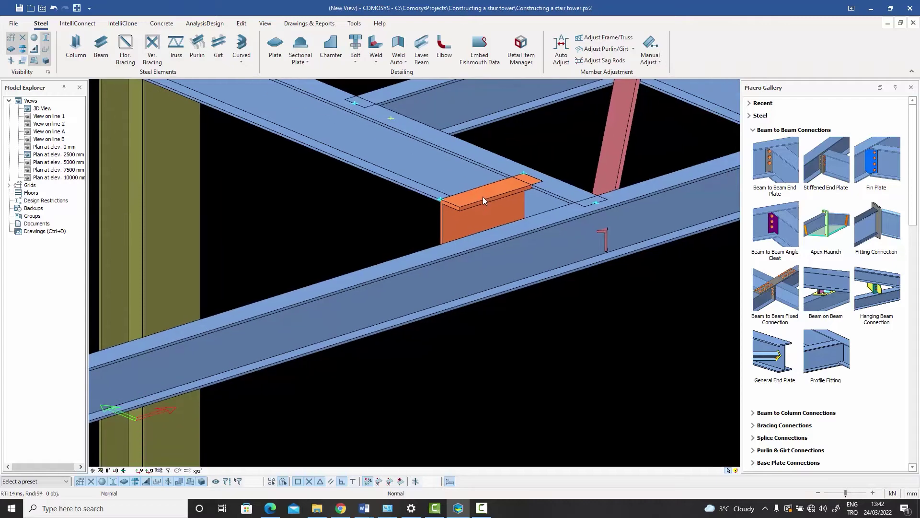
scroll(482, 197, down, 2)
click(101, 48)
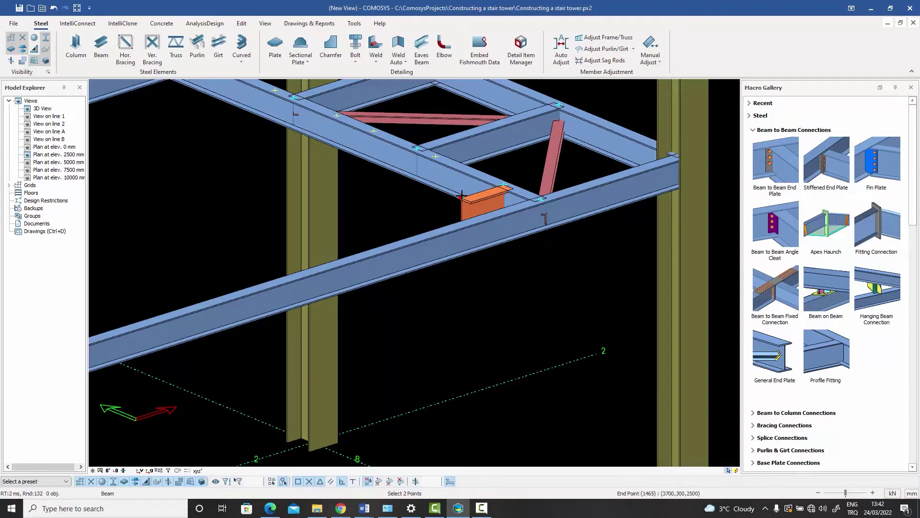
click(461, 195)
scroll(461, 194, down, 4)
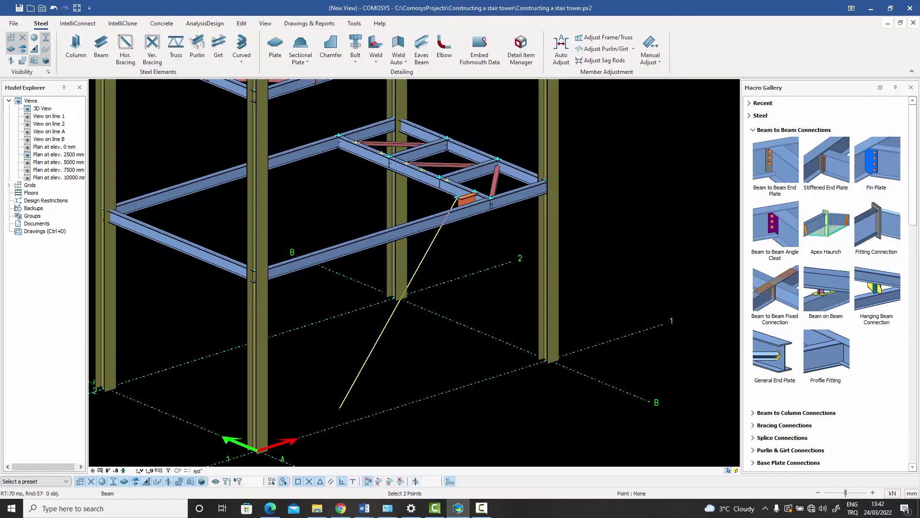
scroll(346, 402, down, 2)
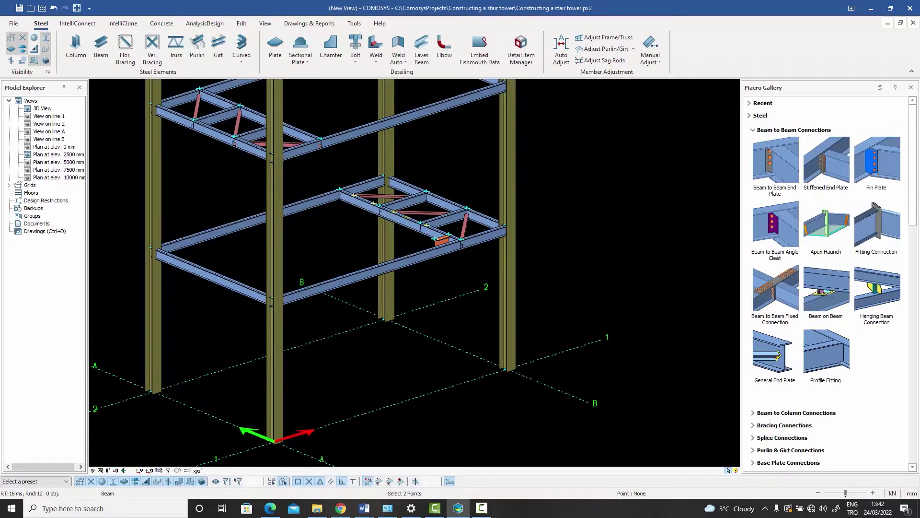
scroll(428, 252, up, 3)
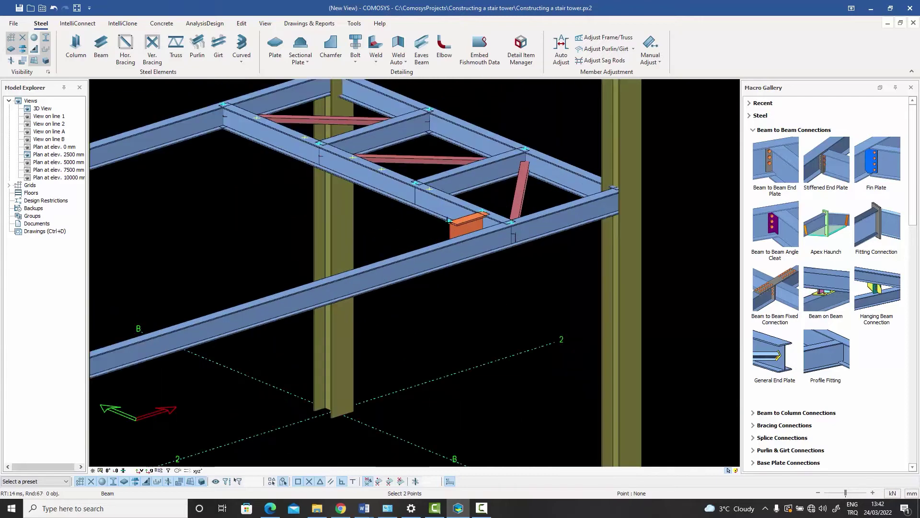
scroll(450, 222, down, 5)
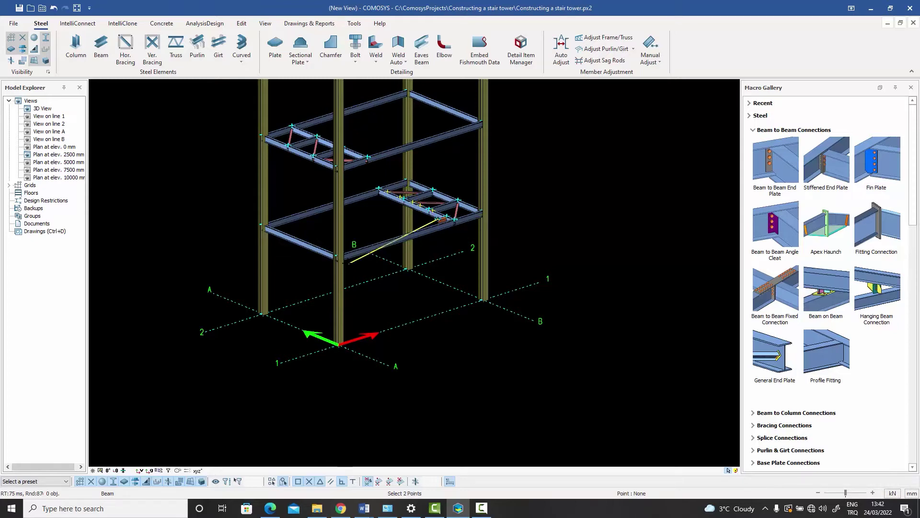
scroll(445, 225, up, 5)
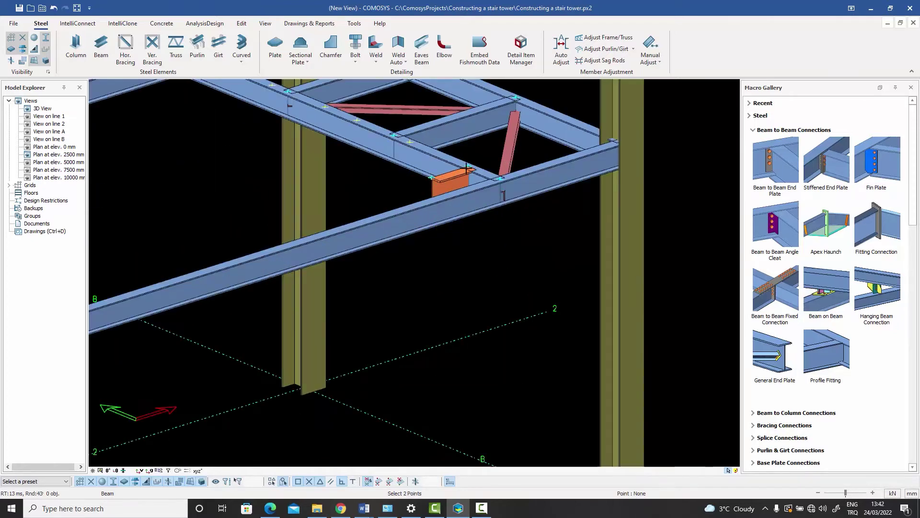
click(431, 177)
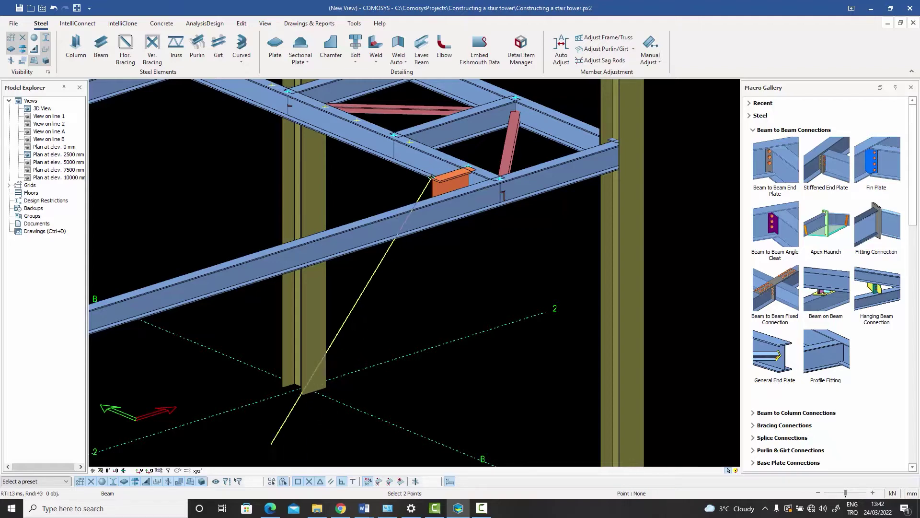
scroll(426, 329, down, 2)
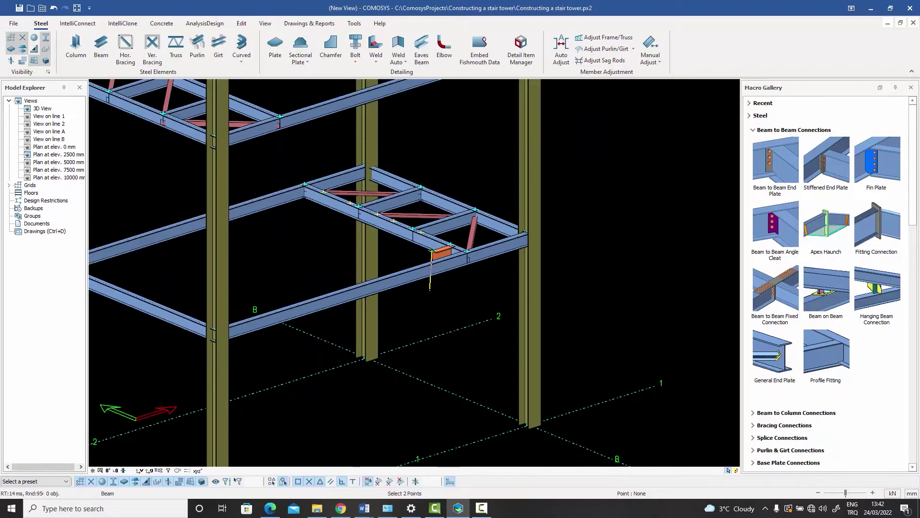
scroll(422, 287, up, 2)
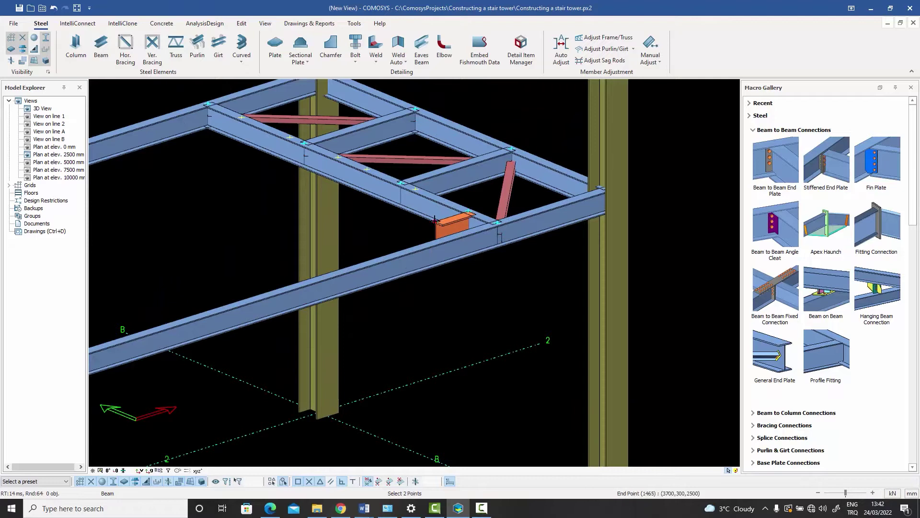
key(space)
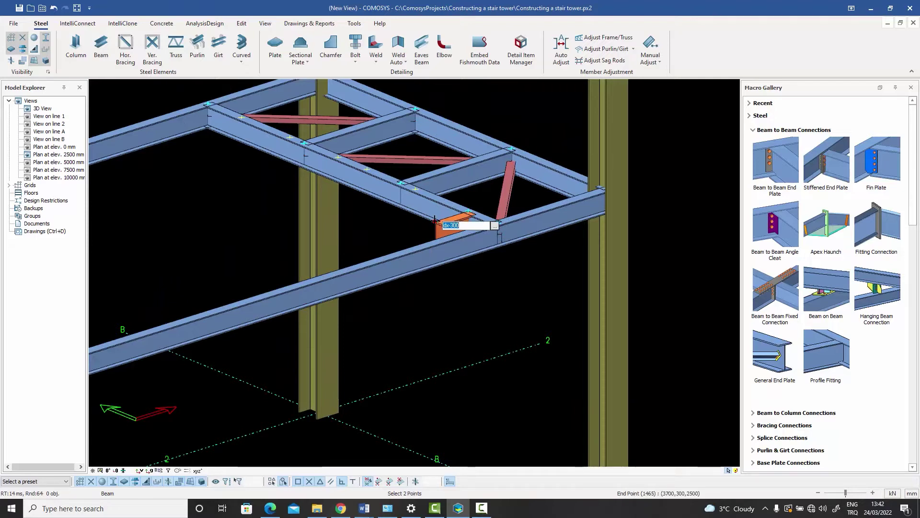
text(@-2400,0,-2500)
key(Return)
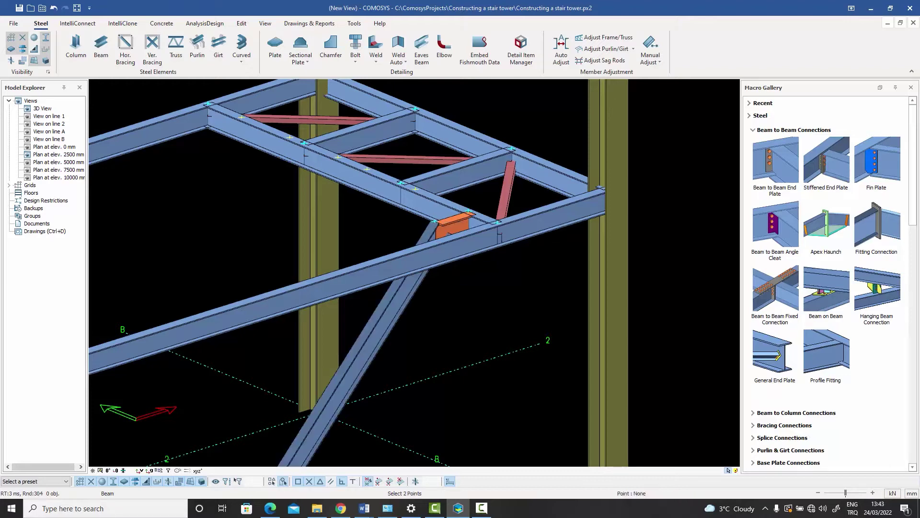
right_click(505, 124)
click(511, 129)
Match the inclined beam's properties to the short UPE200 stringer at the landing.
scroll(514, 138, down, 4)
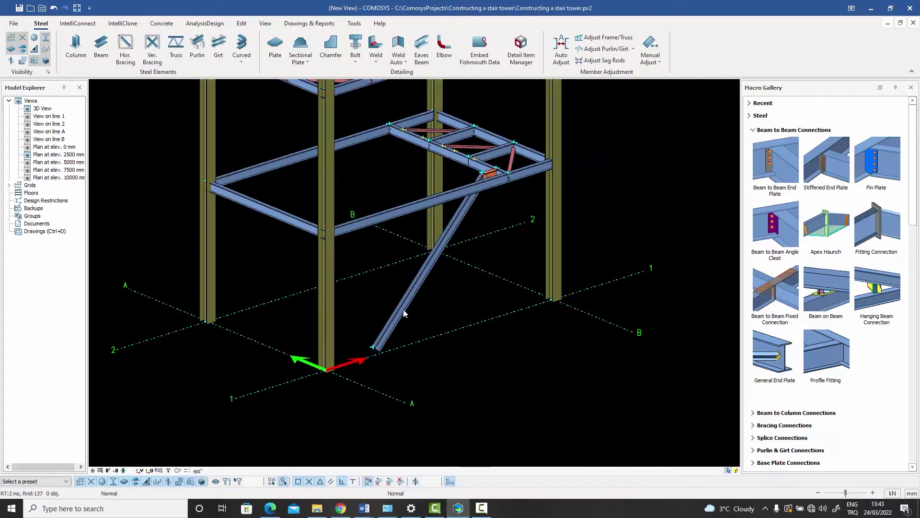
middle_drag(398, 325, 378, 315)
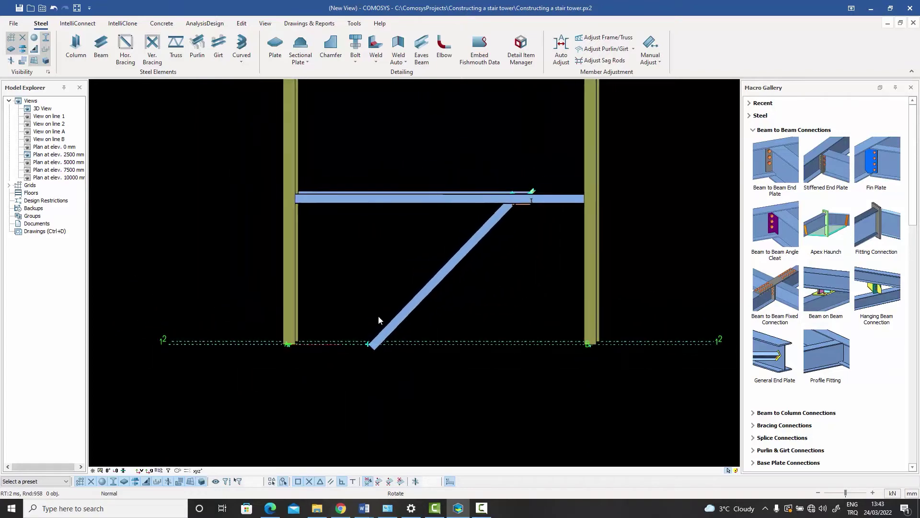
scroll(378, 316, down, 3)
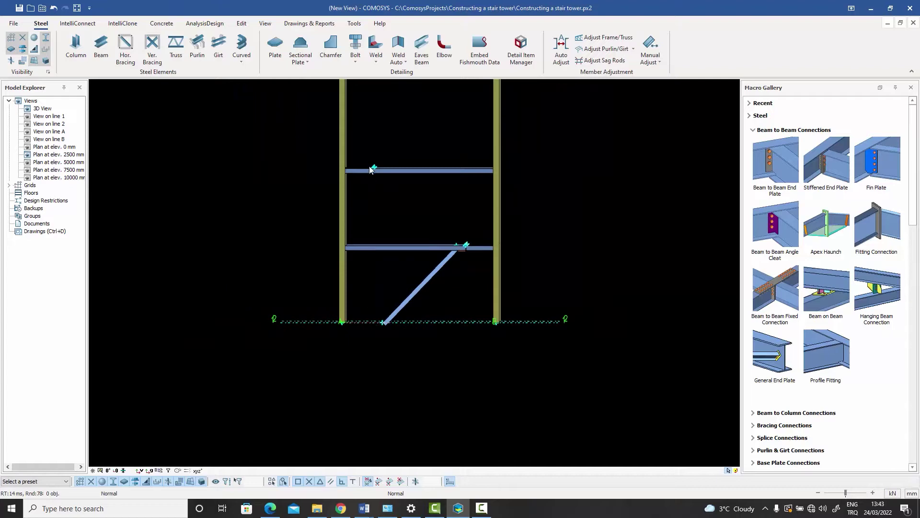
middle_drag(408, 312, 428, 262)
scroll(489, 196, up, 4)
scroll(407, 261, up, 5)
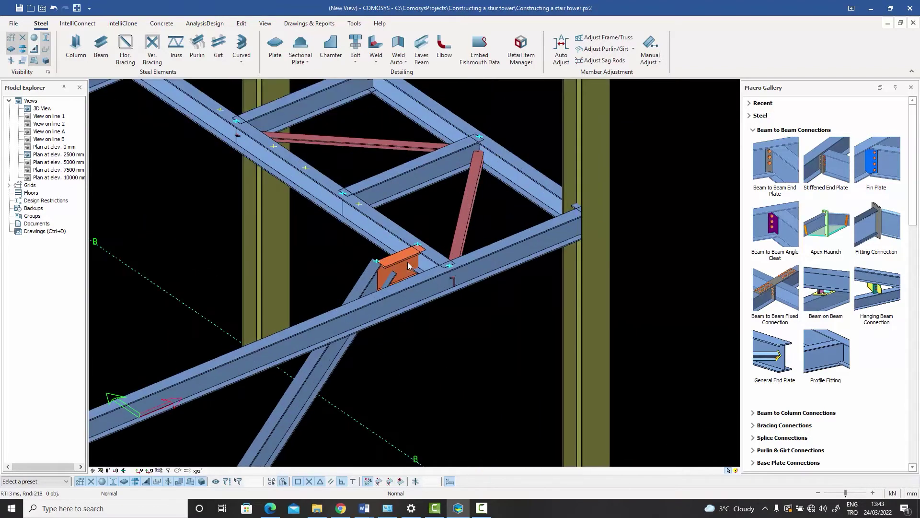
drag(376, 293, 277, 200)
right_click(277, 200)
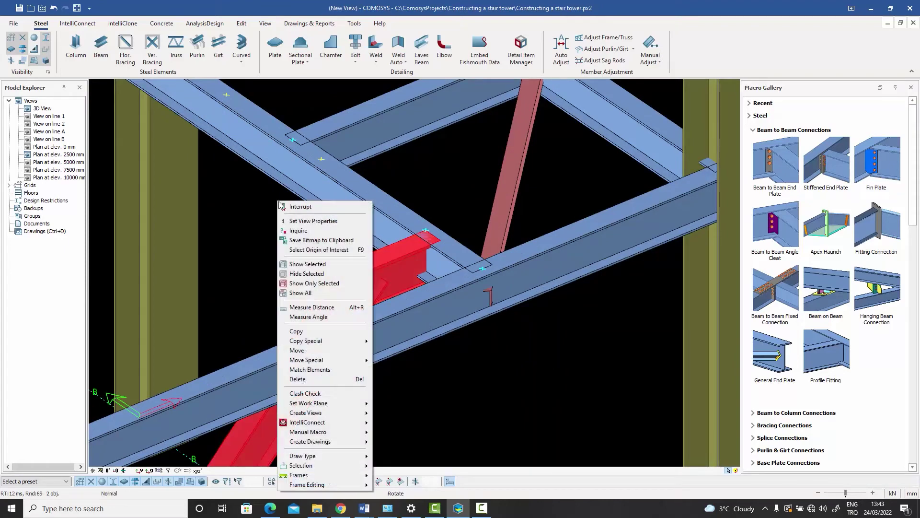
click(320, 371)
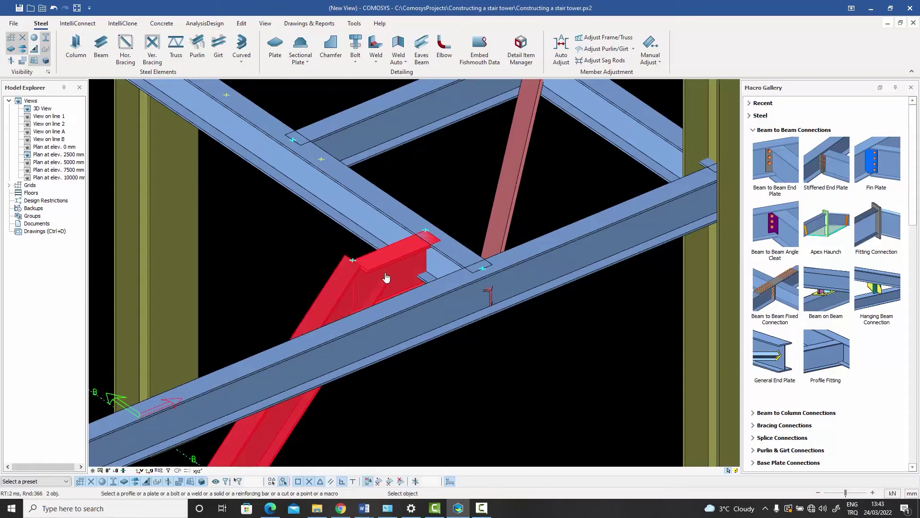
click(392, 263)
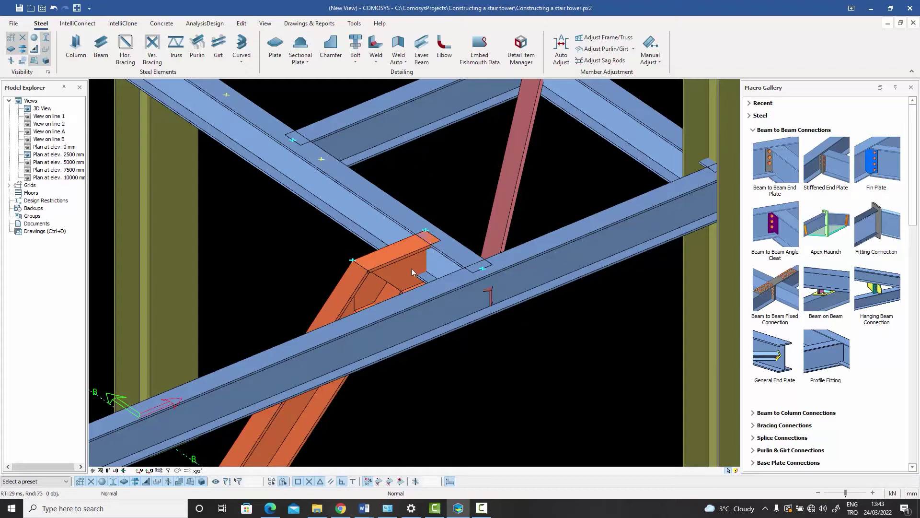
Draw a 300 mm beam along the negative X direction from the inclined stringer's lower end at (1300,300,0).
scroll(410, 269, down, 6)
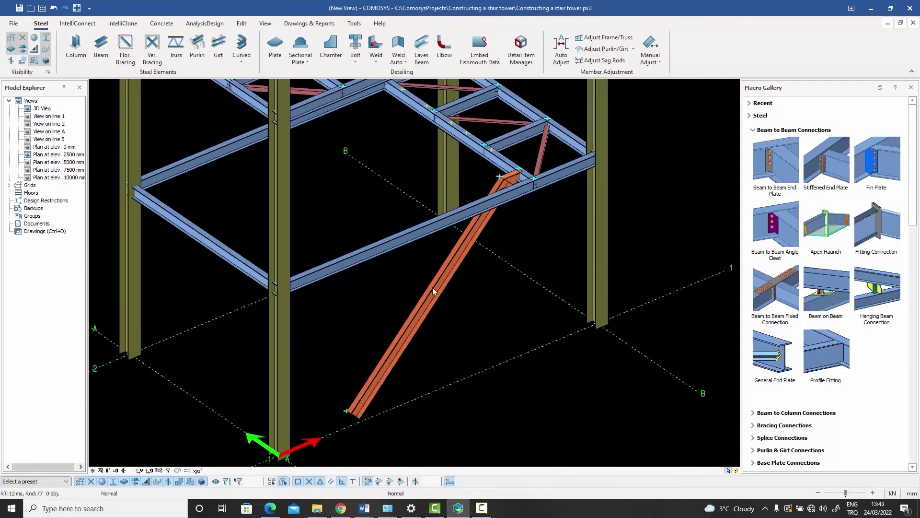
middle_drag(355, 383, 368, 352)
click(101, 48)
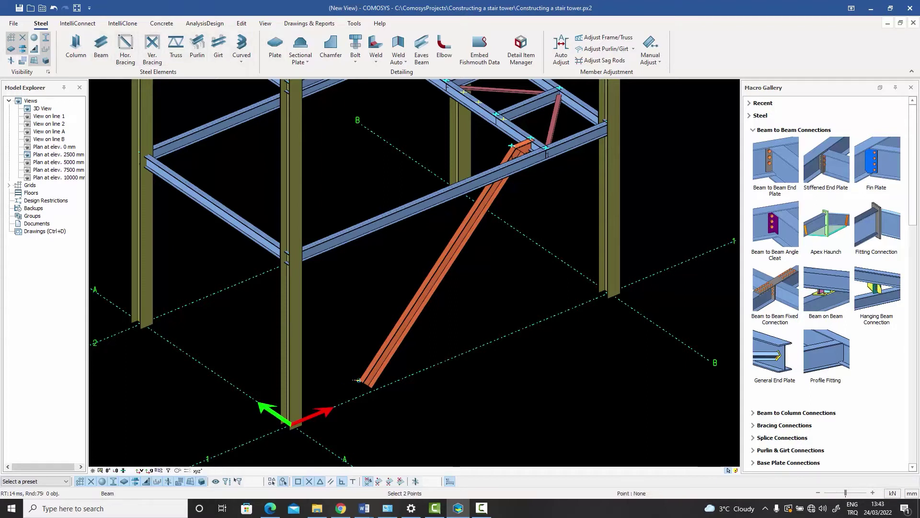
key(space)
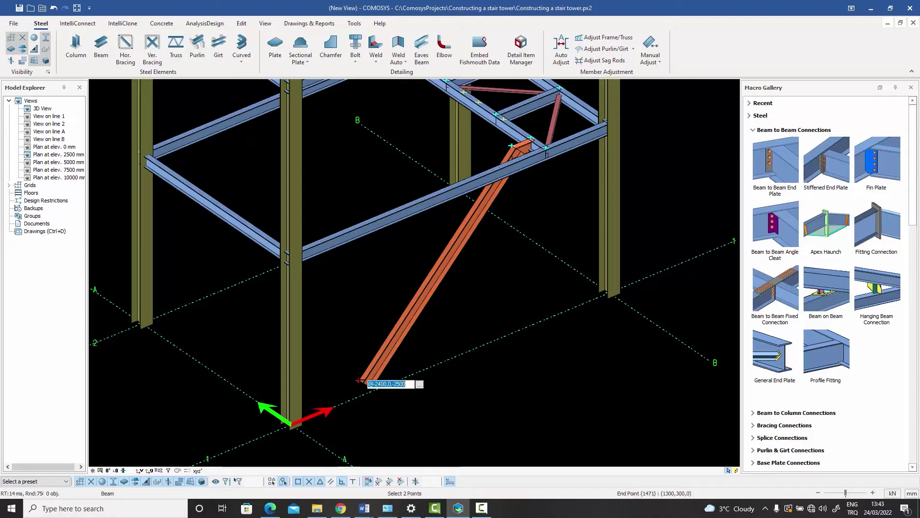
text(dx-300)
key(Return)
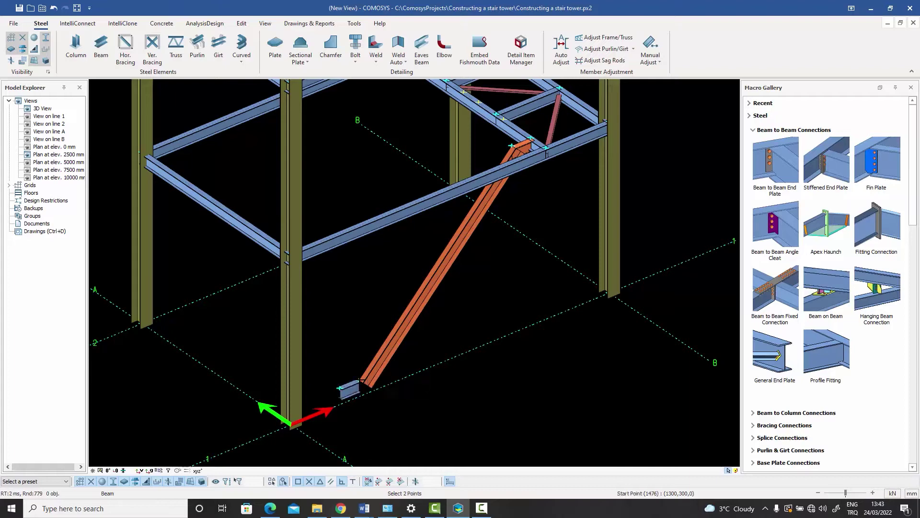
right_click(365, 351)
click(379, 353)
Match the short ground-level beam's properties to the inclined stringer.
scroll(369, 386, up, 5)
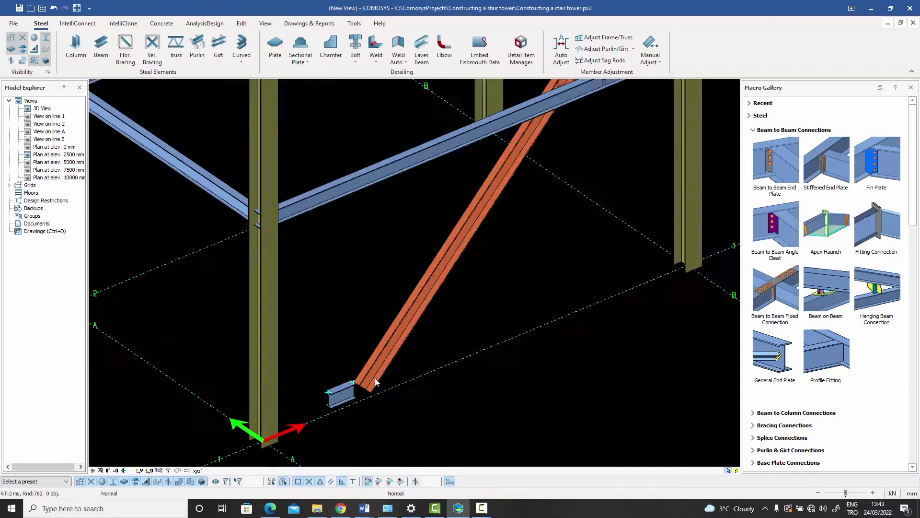
drag(323, 398, 322, 399)
right_click(348, 312)
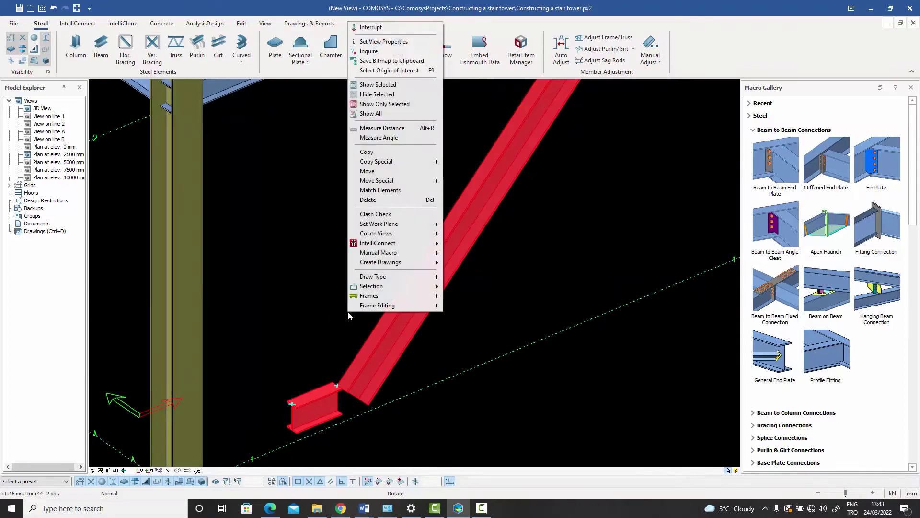
click(395, 190)
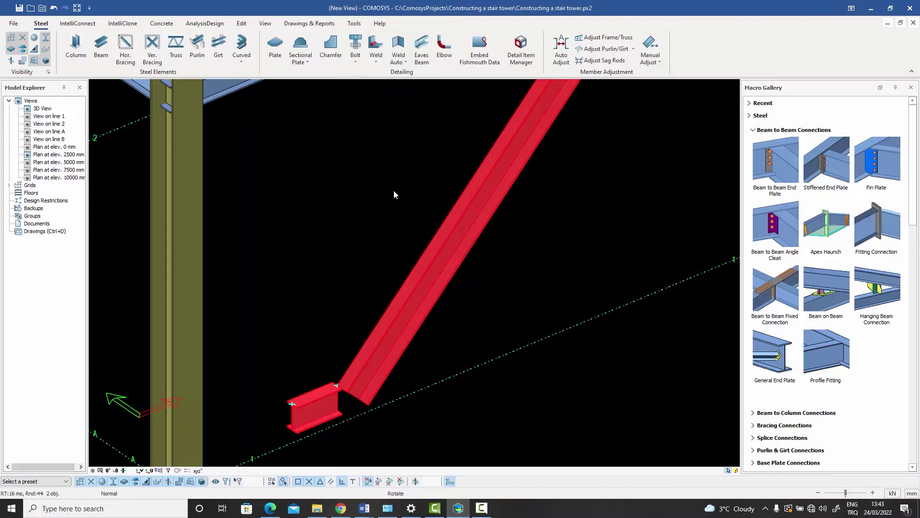
click(362, 373)
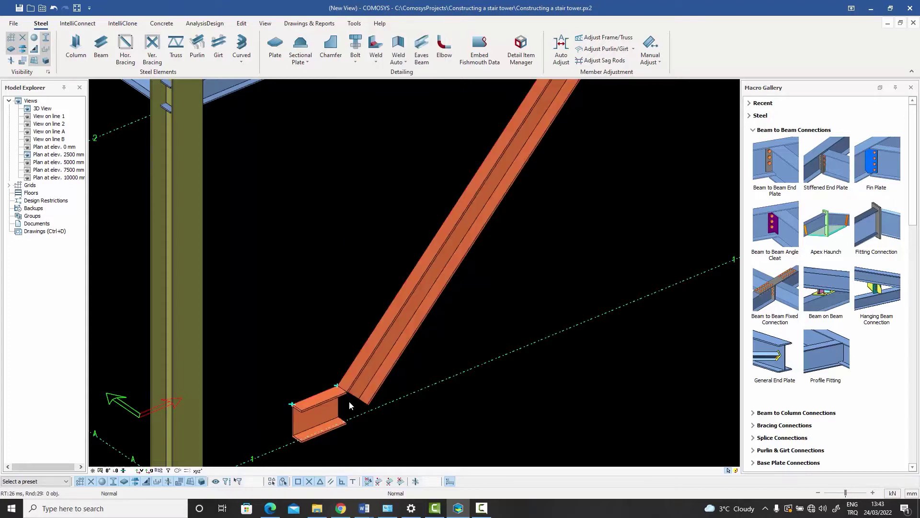
Select the three members of the first stringer: the short ground-level beam, the inclined beam and the short beam at the landing.
scroll(349, 402, up, 2)
scroll(350, 398, down, 5)
scroll(349, 397, up, 1)
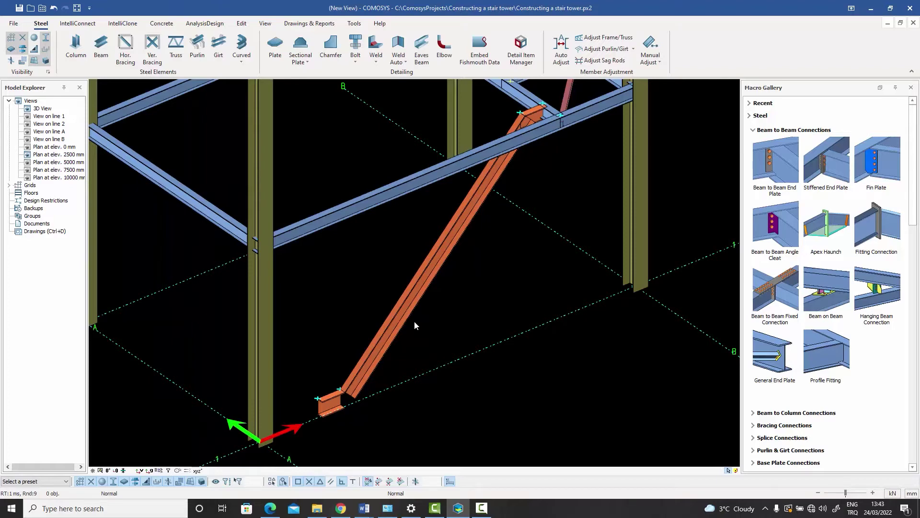
middle_drag(414, 320, 400, 345)
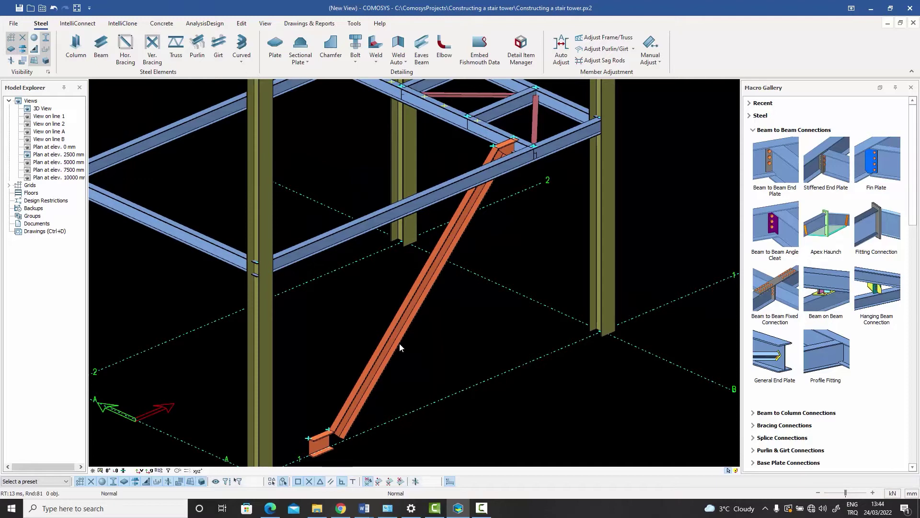
click(324, 447)
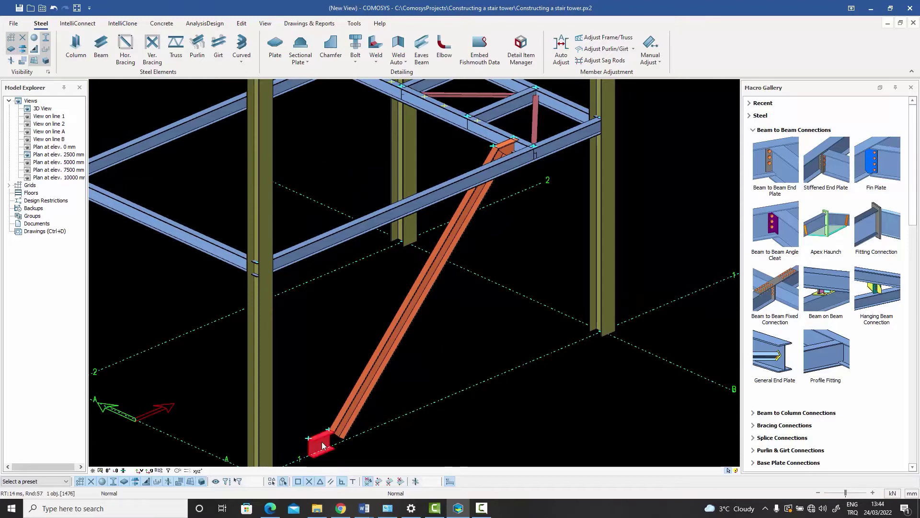
ctrl+click(353, 396)
scroll(511, 140, up, 3)
ctrl+click(507, 149)
scroll(515, 191, down, 4)
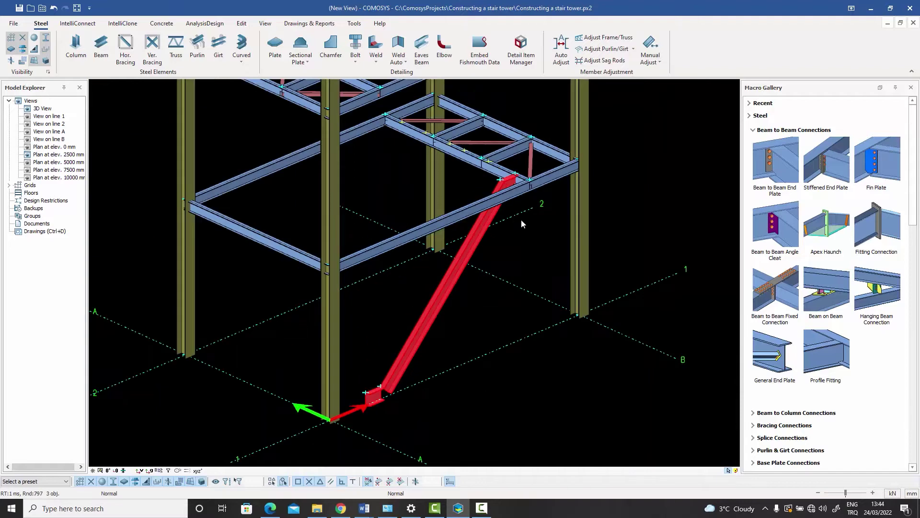
middle_drag(521, 219, 513, 229)
middle_drag(546, 162, 506, 211)
scroll(498, 218, up, 4)
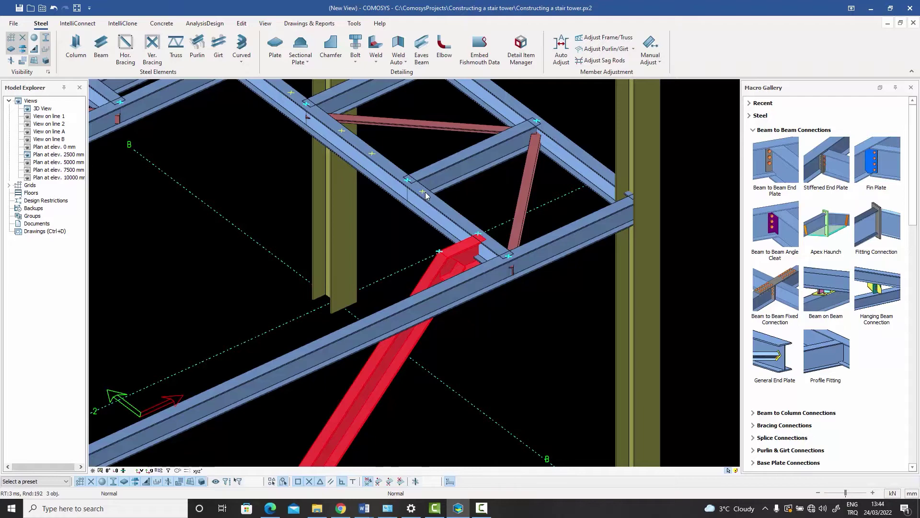
scroll(425, 194, down, 2)
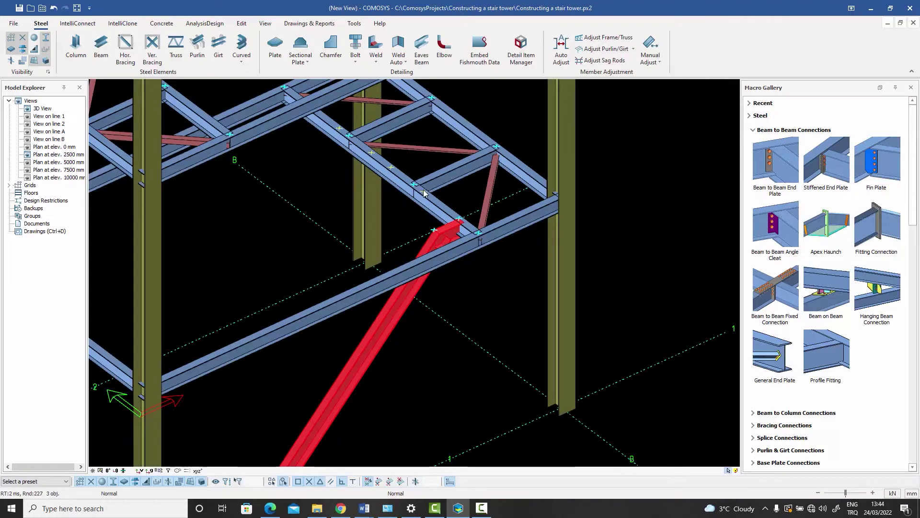
middle_drag(466, 194, 450, 180)
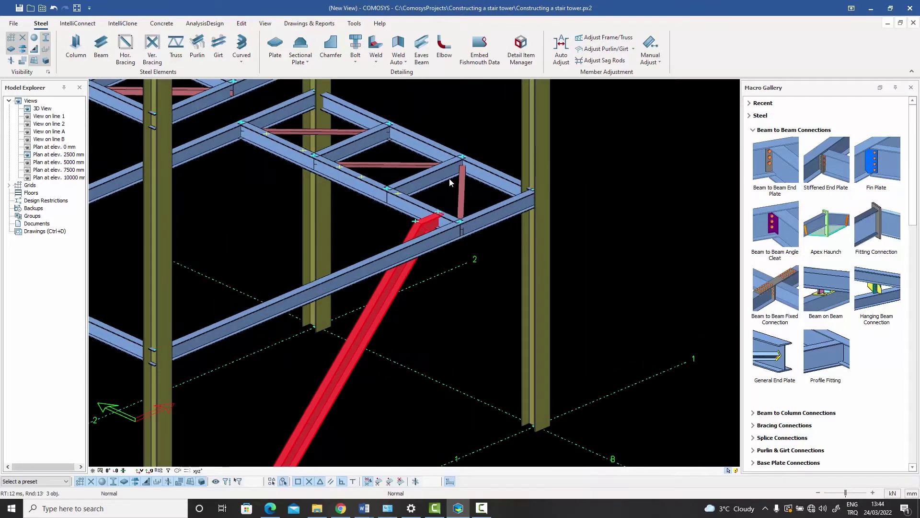
right_click(429, 134)
mouse_move(469, 274)
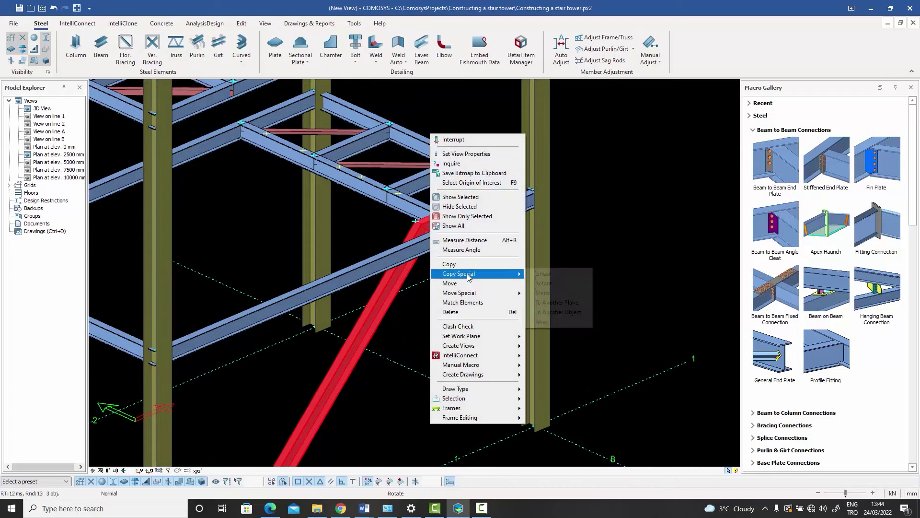
click(544, 292)
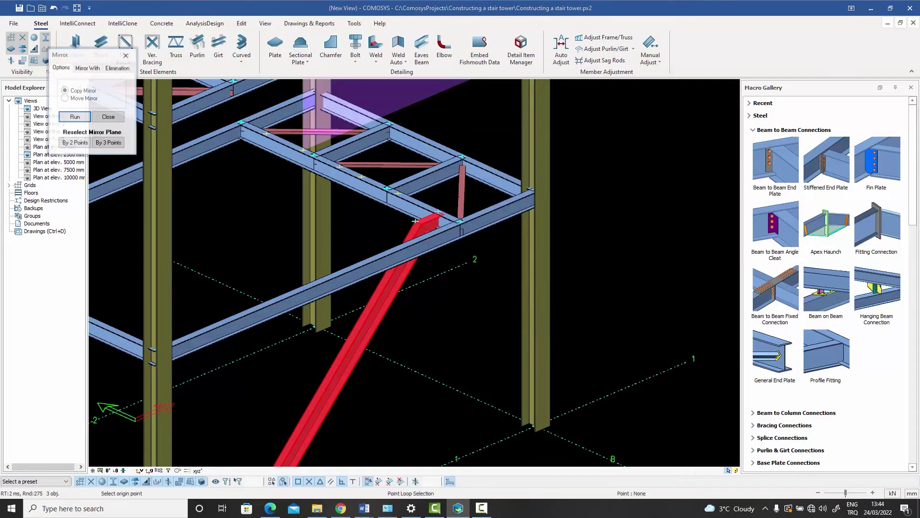
click(397, 193)
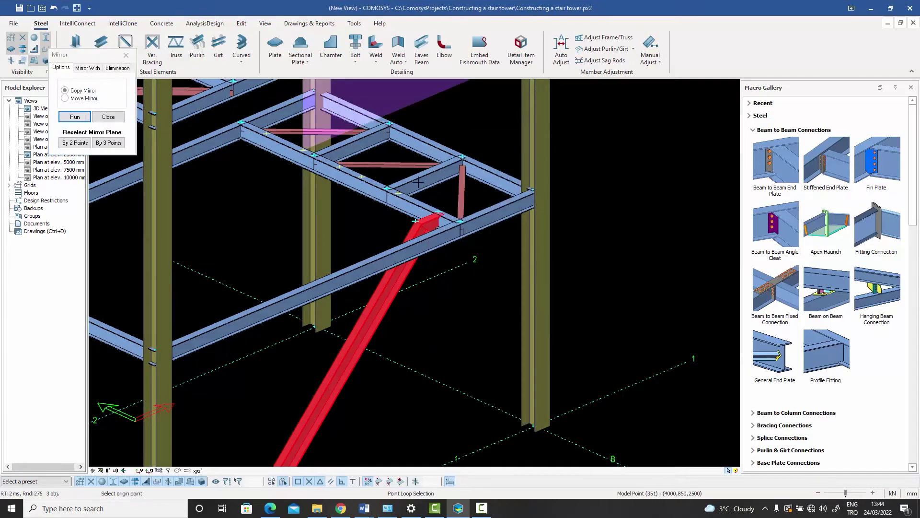
click(472, 161)
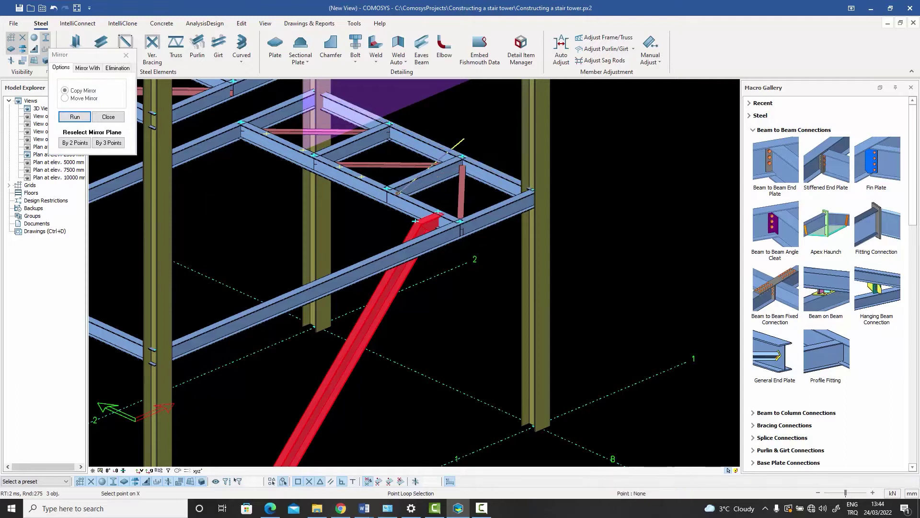
click(115, 115)
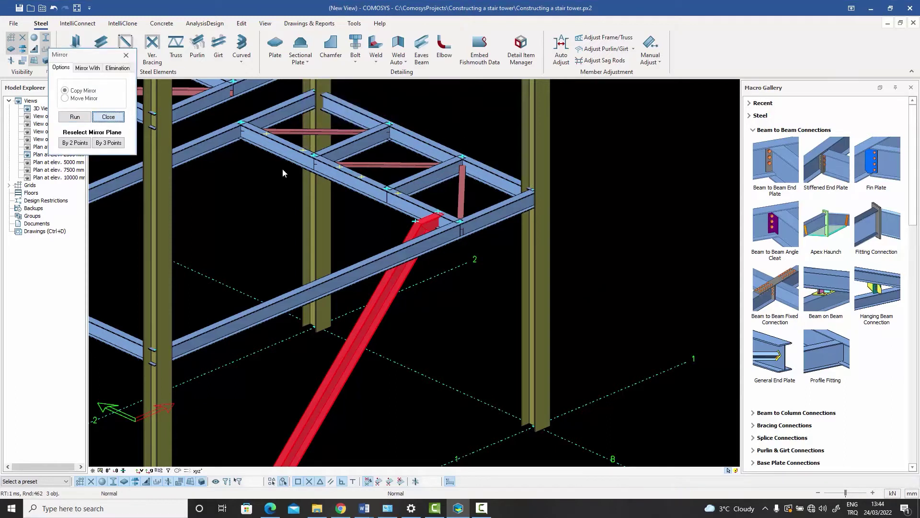
Using the plan view at elev. 2500 mm, mirror-copy the three selected stringer members about a plane along X through the point (4000,800,2500).
click(901, 24)
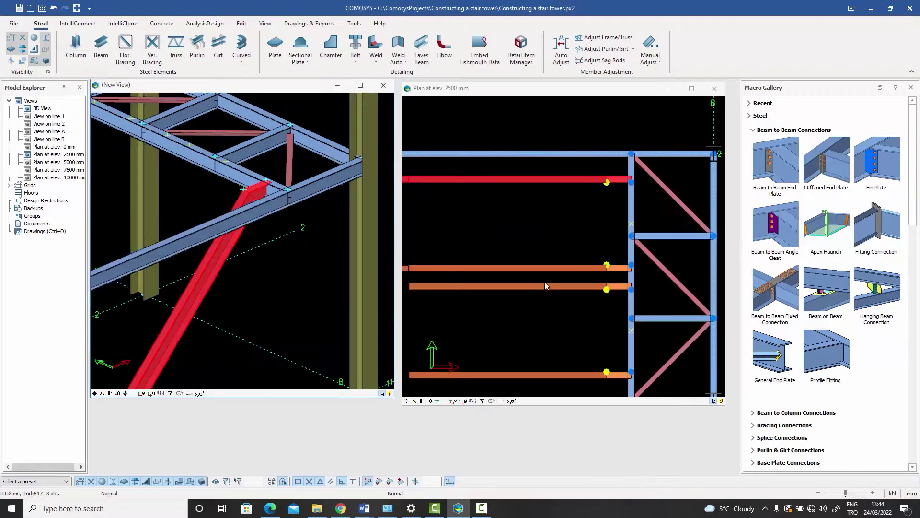
scroll(577, 312, up, 4)
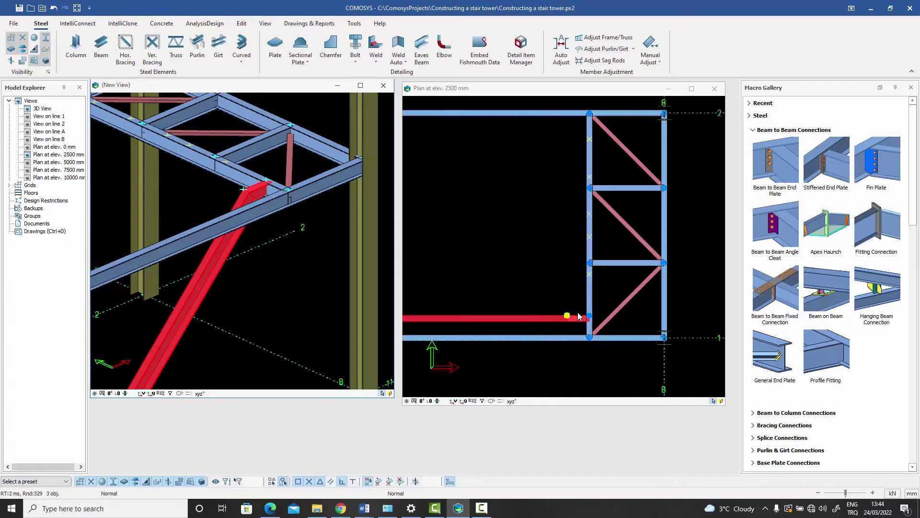
scroll(582, 297, down, 1)
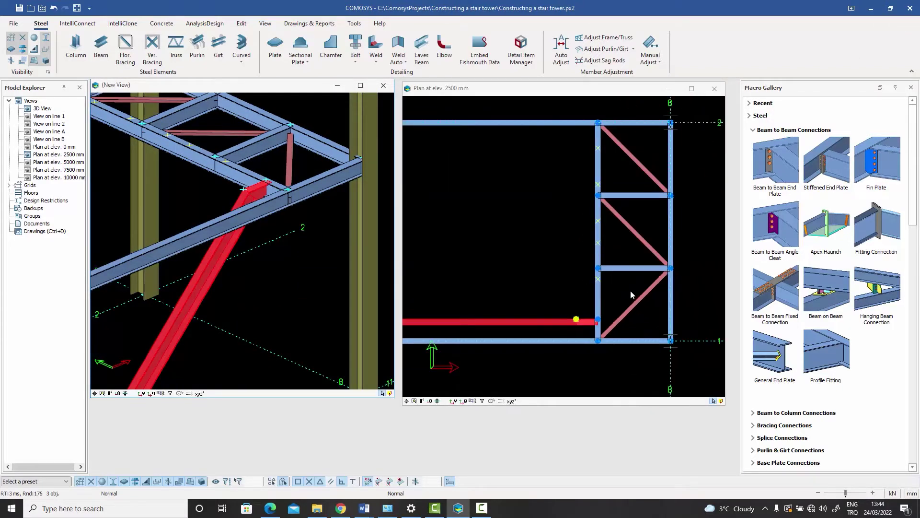
scroll(628, 292, up, 1)
middle_drag(625, 295, 547, 277)
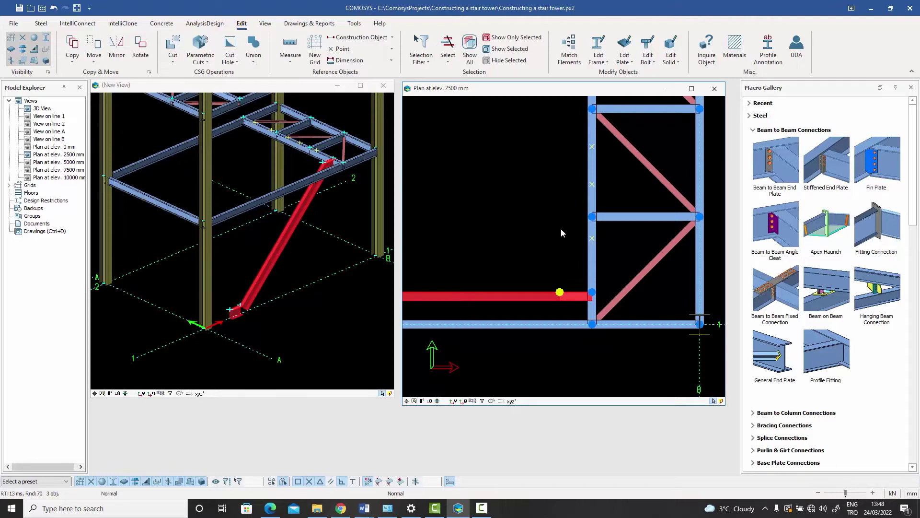
right_click(505, 176)
mouse_move(542, 321)
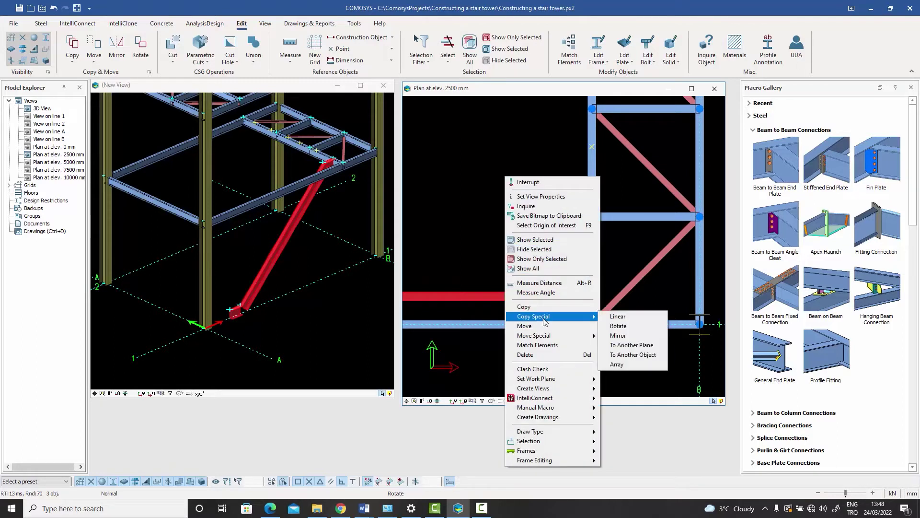
click(618, 335)
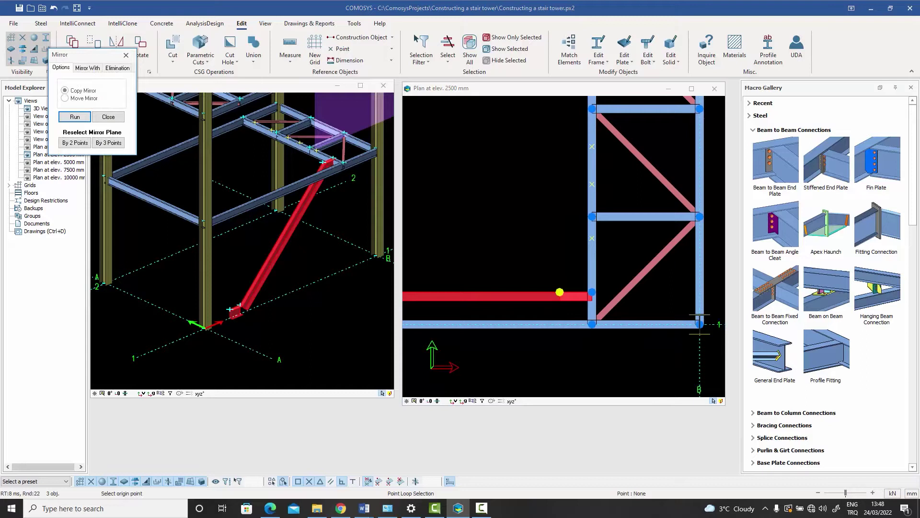
click(592, 238)
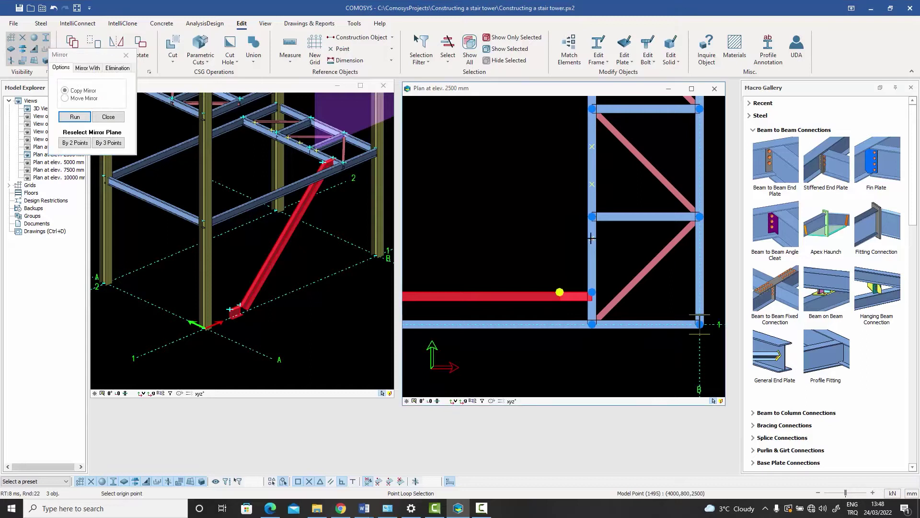
click(699, 237)
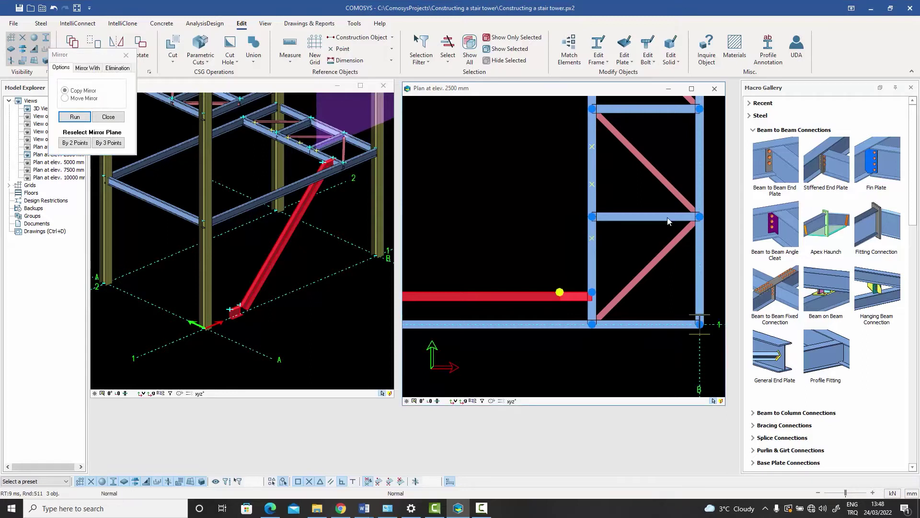
click(75, 117)
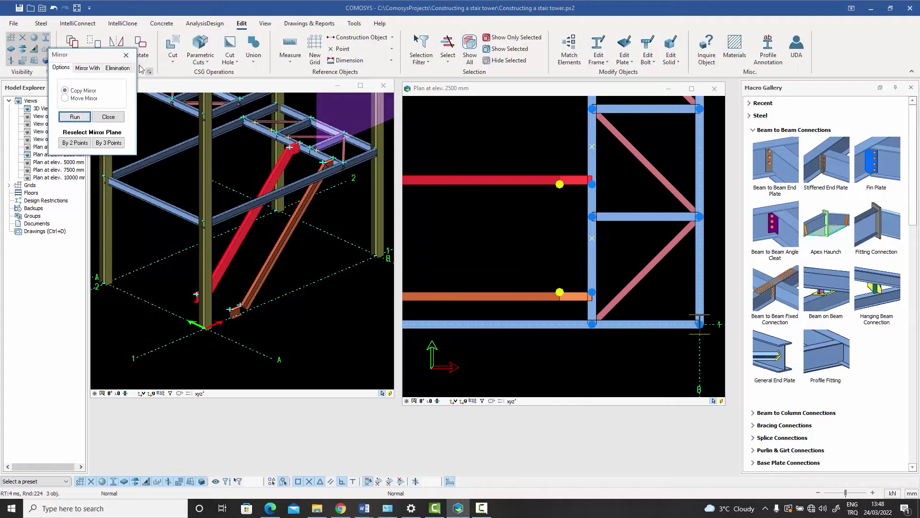
click(125, 55)
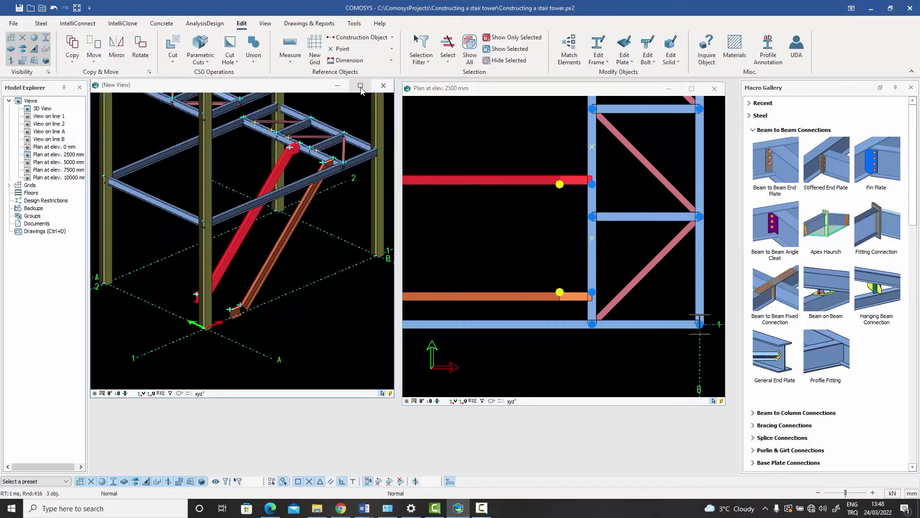
Maximize the 3D view and examine how the upper ends of both stringers meet the landing beam, leaving nothing selected.
click(361, 86)
scroll(487, 188, up, 5)
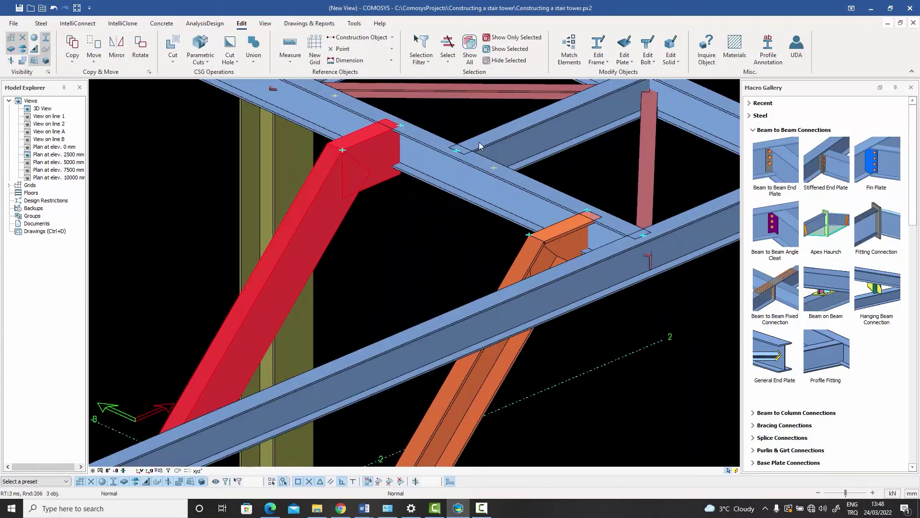
click(463, 124)
scroll(597, 222, up, 5)
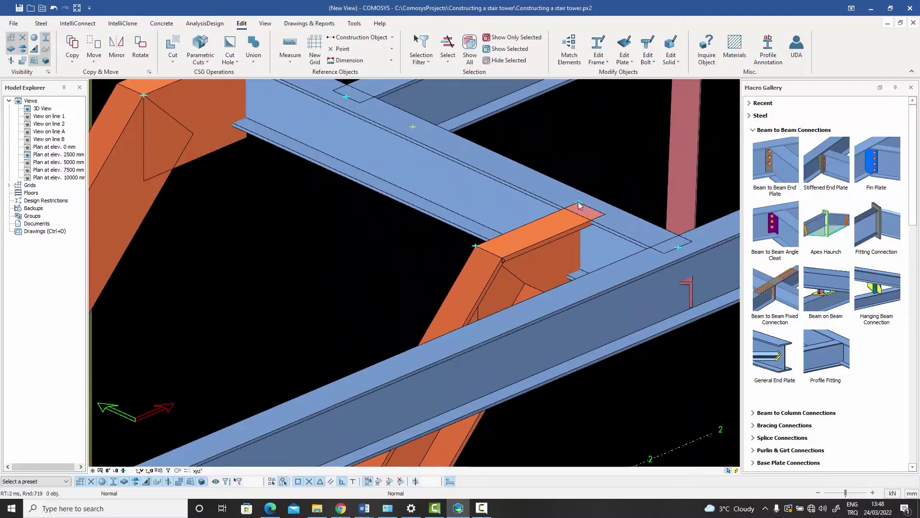
scroll(579, 199, down, 4)
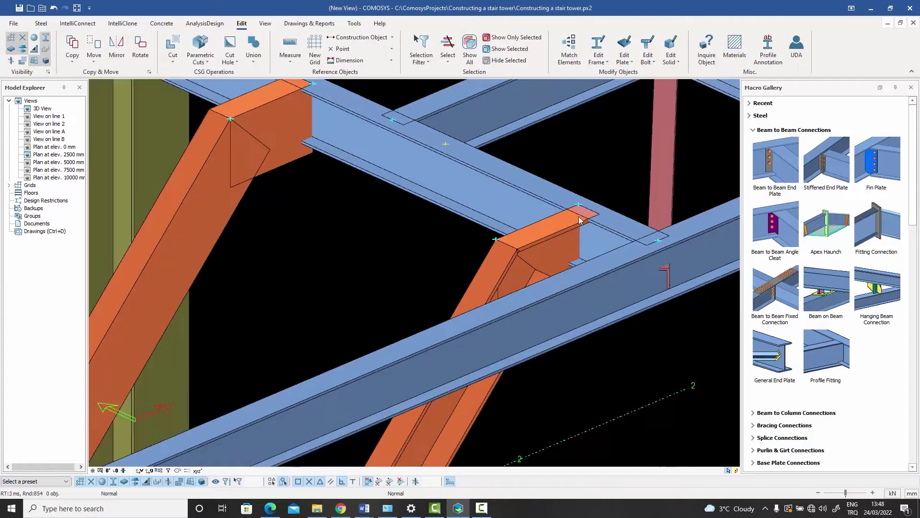
click(387, 153)
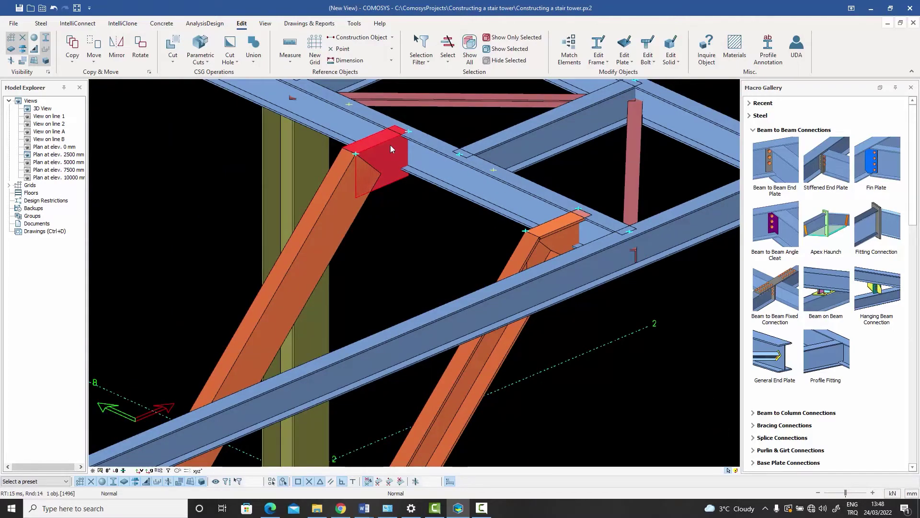
scroll(390, 145, down, 2)
middle_drag(389, 151, 493, 236)
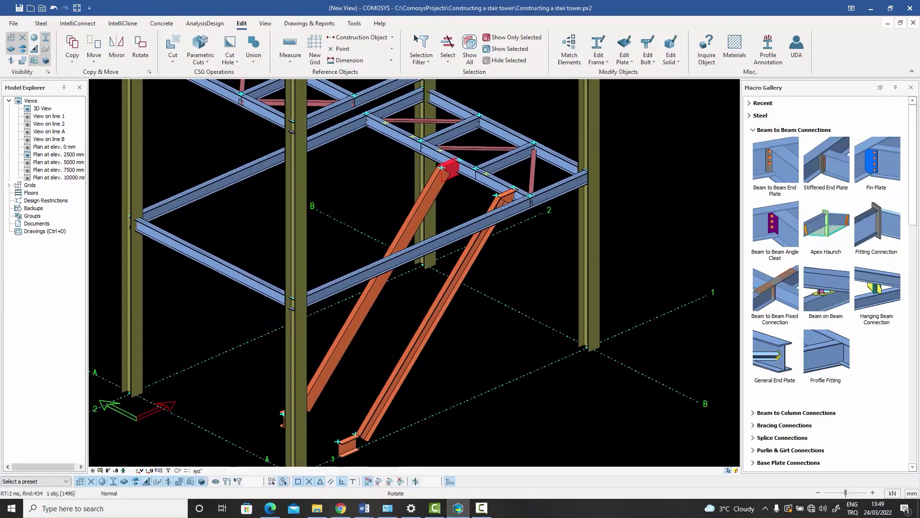
scroll(512, 201, up, 4)
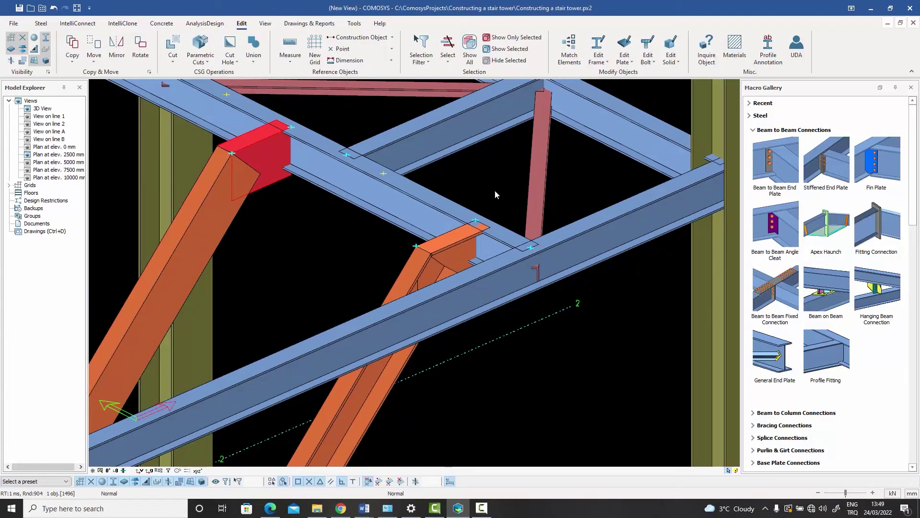
key(Escape)
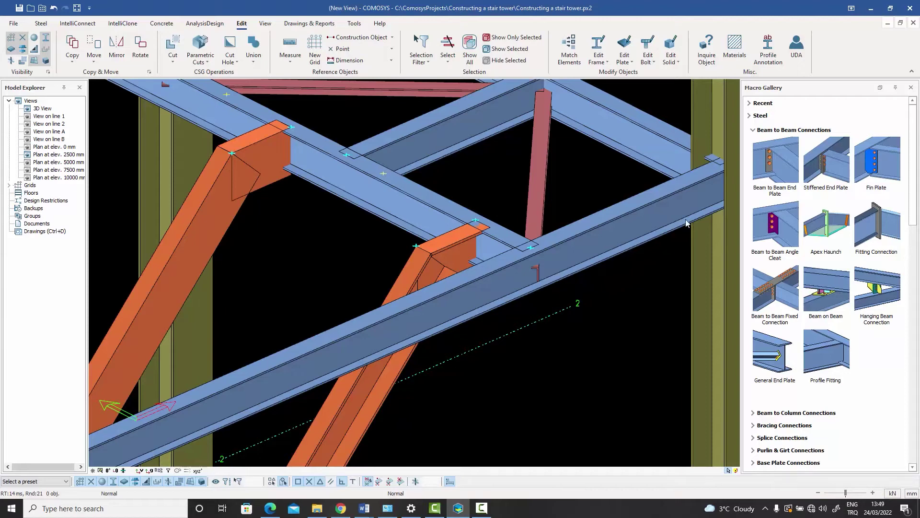
Try a Beam to Beam Angle Cleat connection between the landing beam and the short upper beam of the stringer nearest the landing beam's end.
mouse_move(778, 163)
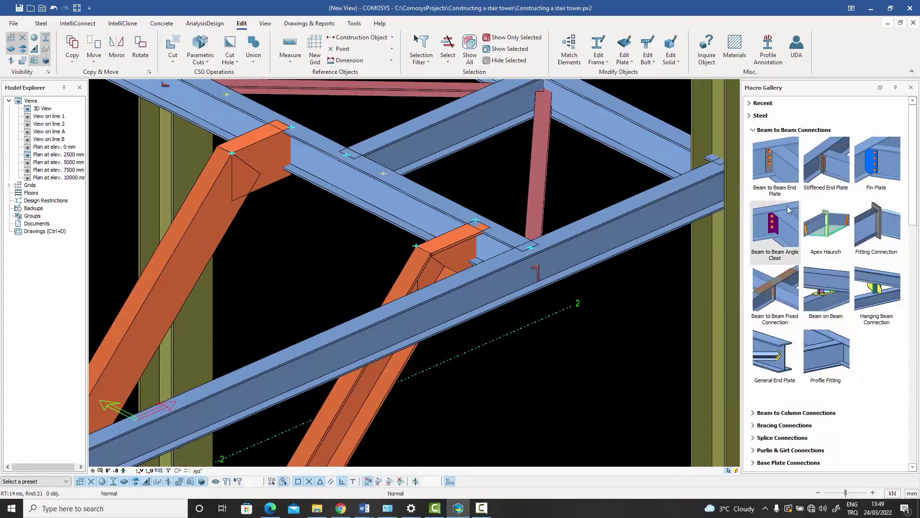
mouse_move(831, 171)
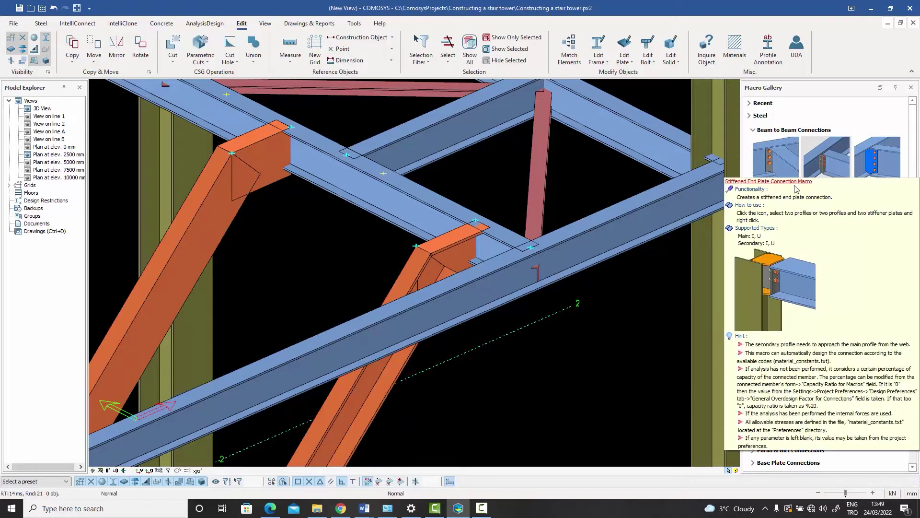
mouse_move(877, 171)
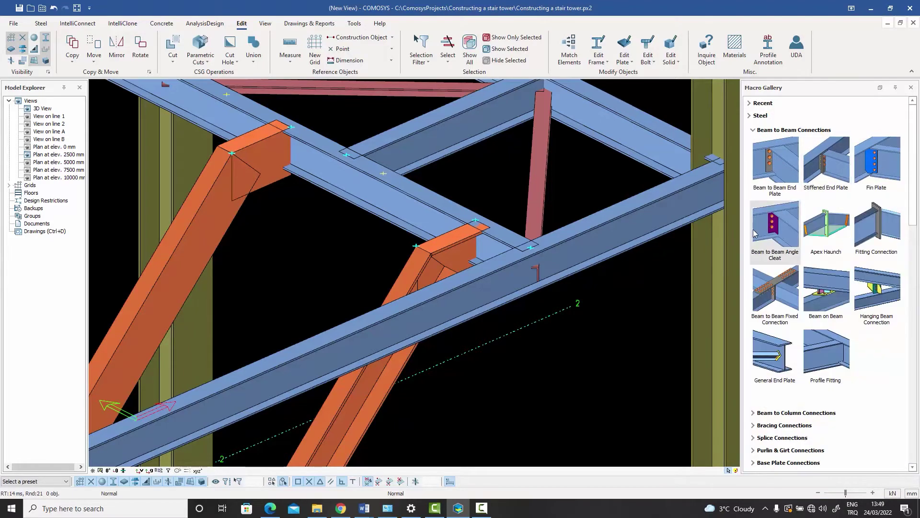
mouse_move(752, 234)
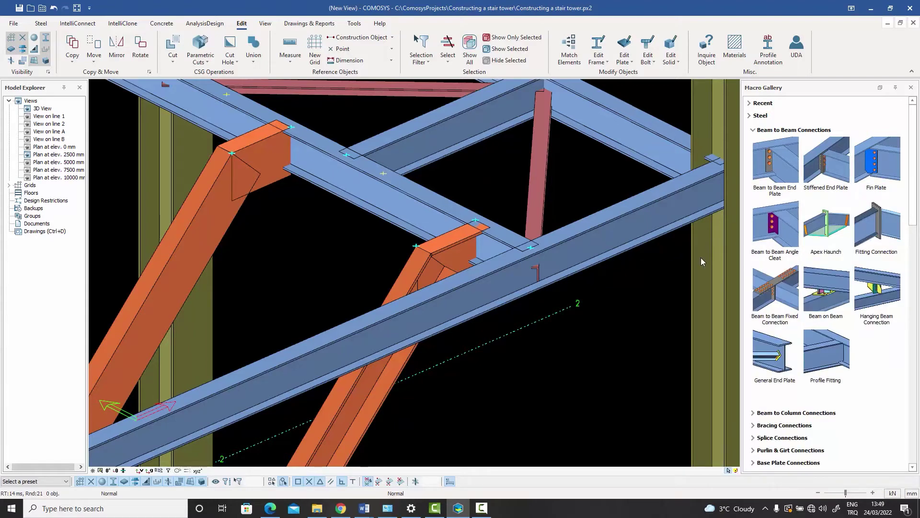
key(Escape)
click(495, 239)
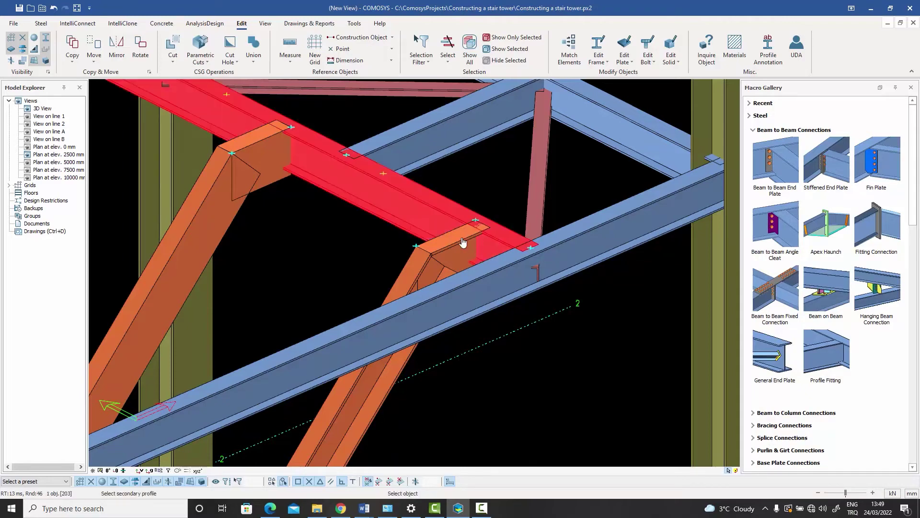
click(462, 242)
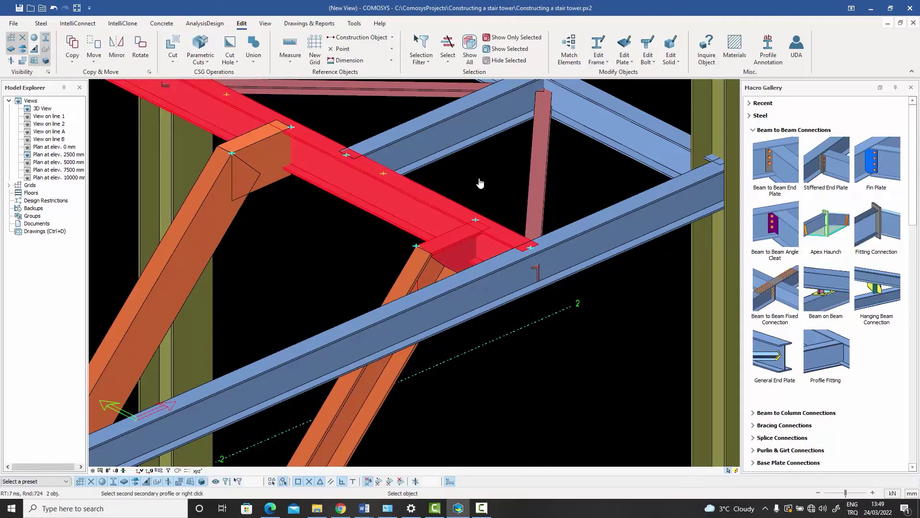
right_click(478, 186)
click(473, 252)
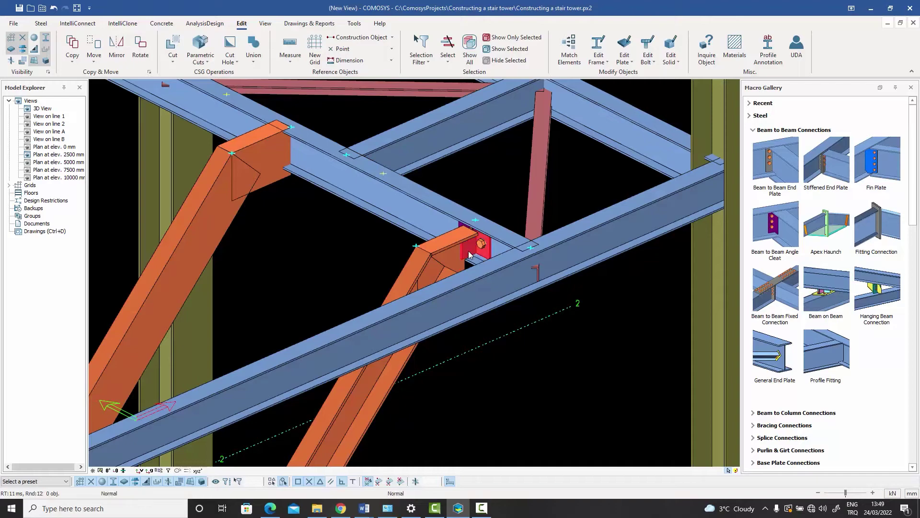
Inspect the angle cleat connection at the landing beam from both sides and delete it.
middle_drag(474, 252, 664, 238)
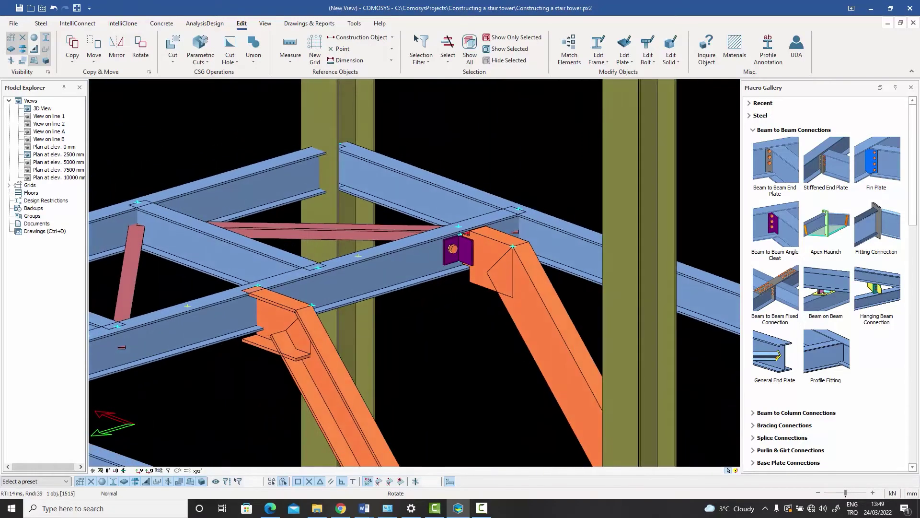
scroll(463, 244, up, 5)
middle_drag(478, 259, 494, 206)
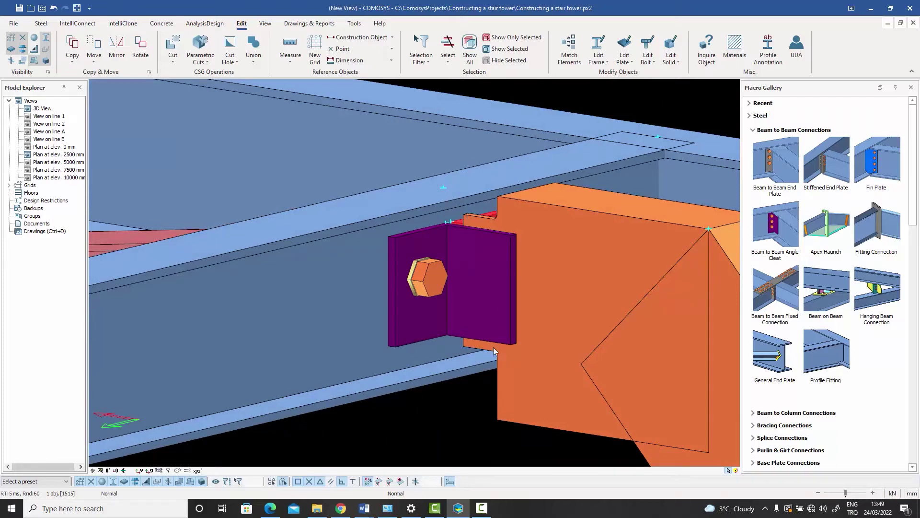
scroll(490, 237, down, 8)
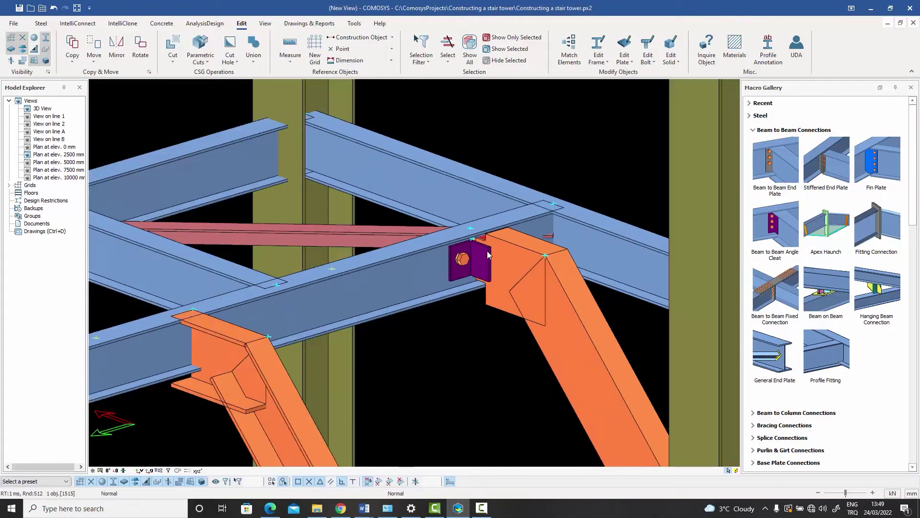
middle_drag(484, 247, 442, 256)
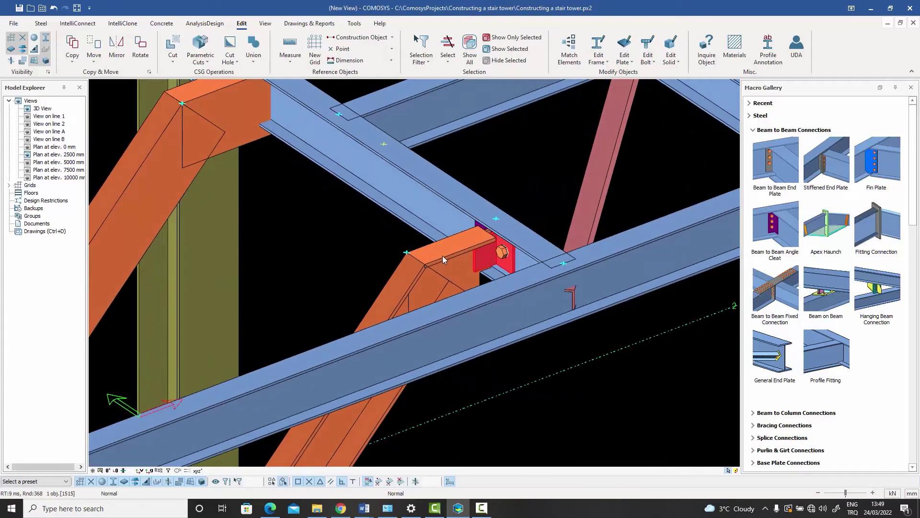
key(Delete)
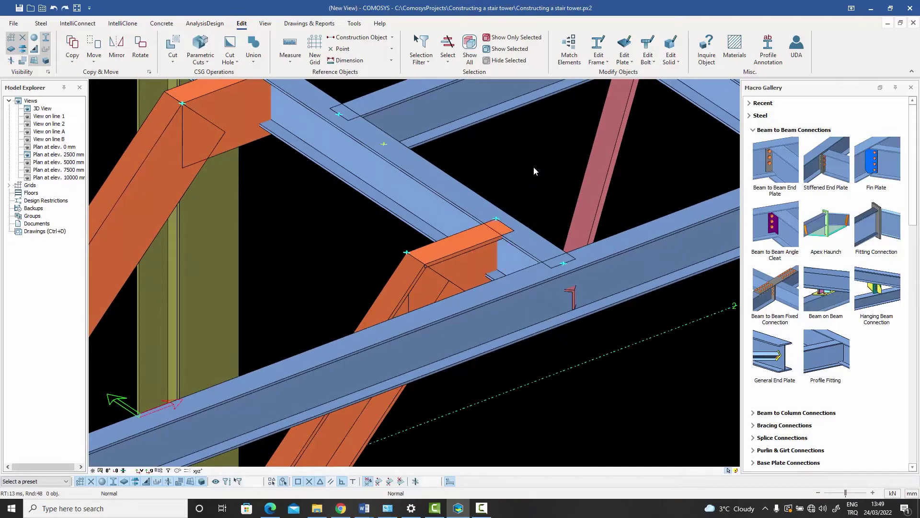
Try an end plate connection between the landing beam and the same stringer's short upper beam, and inspect its bolts and plate.
click(828, 165)
click(515, 247)
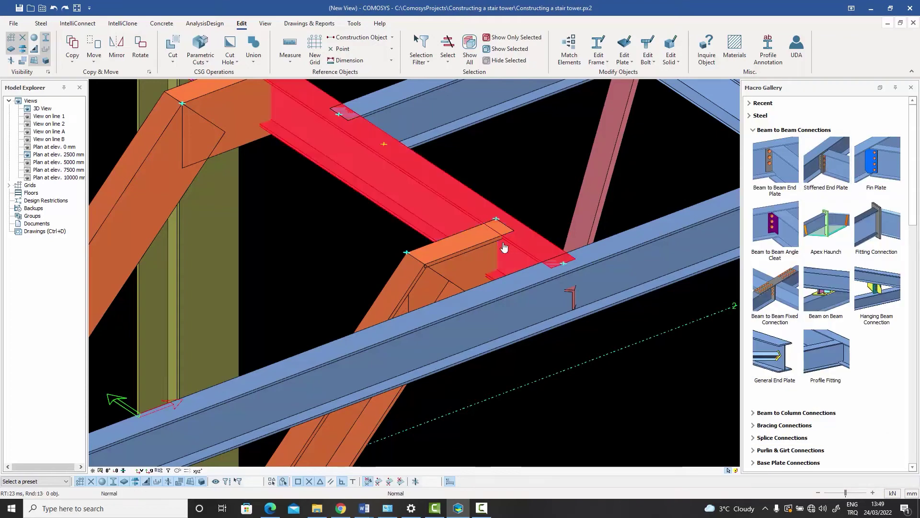
click(468, 246)
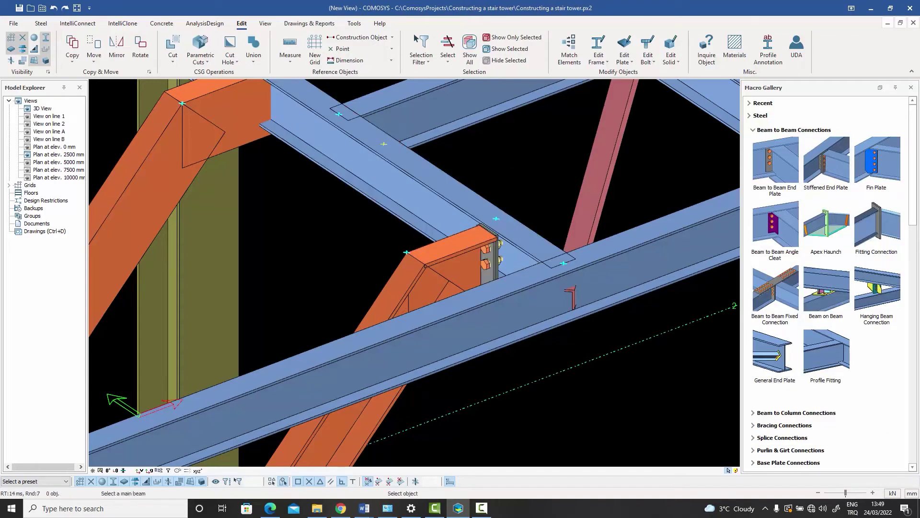
key(Escape)
right_click(492, 261)
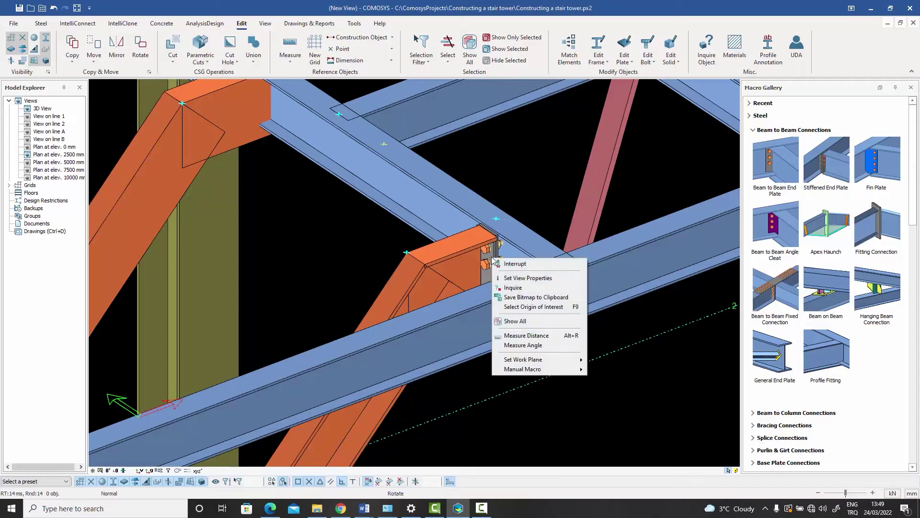
click(491, 262)
mouse_move(491, 260)
middle_down()
mouse_move(527, 253)
mouse_move(468, 251)
mouse_move(528, 269)
mouse_move(488, 266)
middle_up()
scroll(486, 264, up, 2)
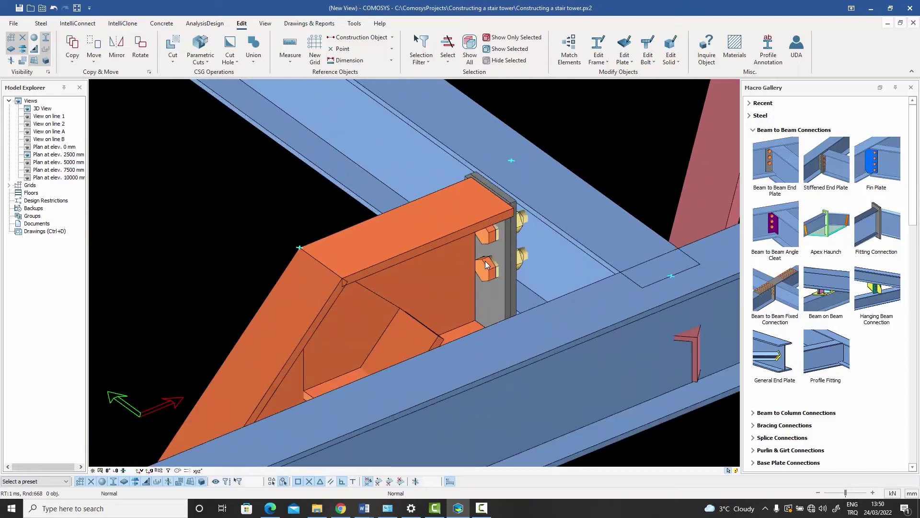
Delete the end plate connection from the stringer's upper end.
click(489, 274)
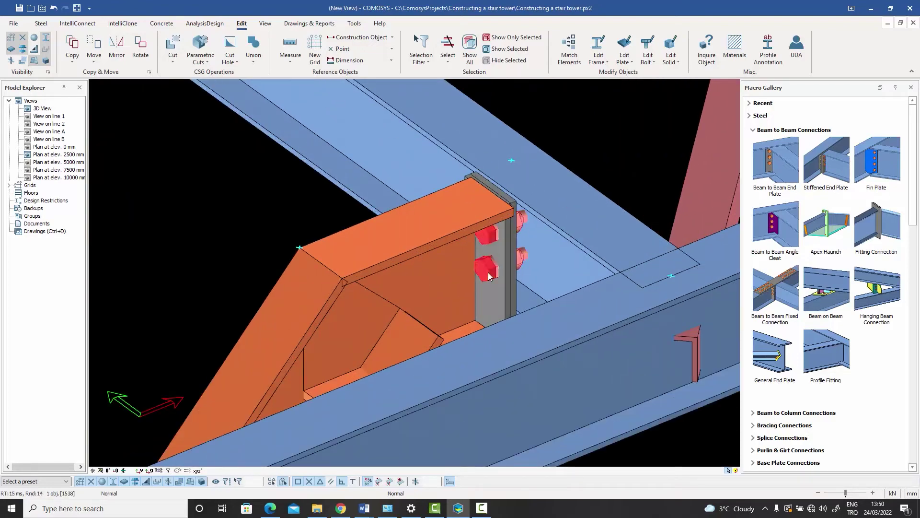
click(488, 274)
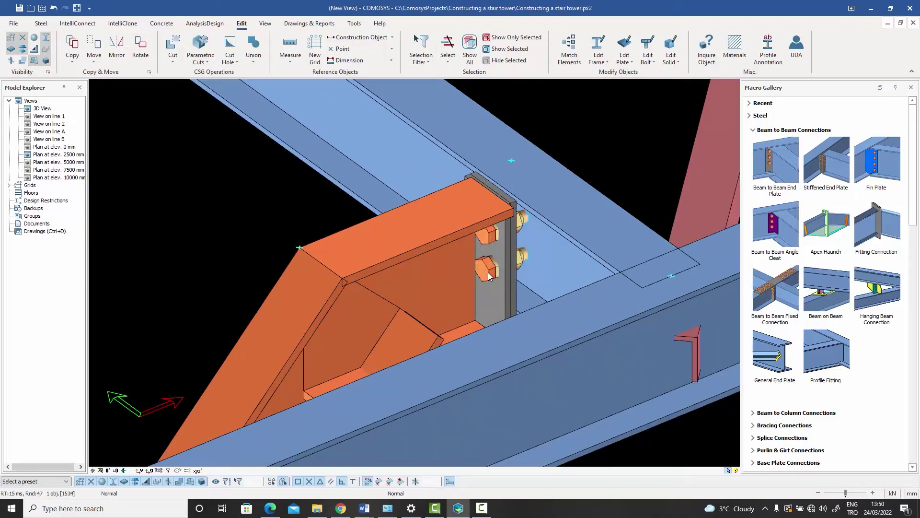
key(Delete)
click(424, 281)
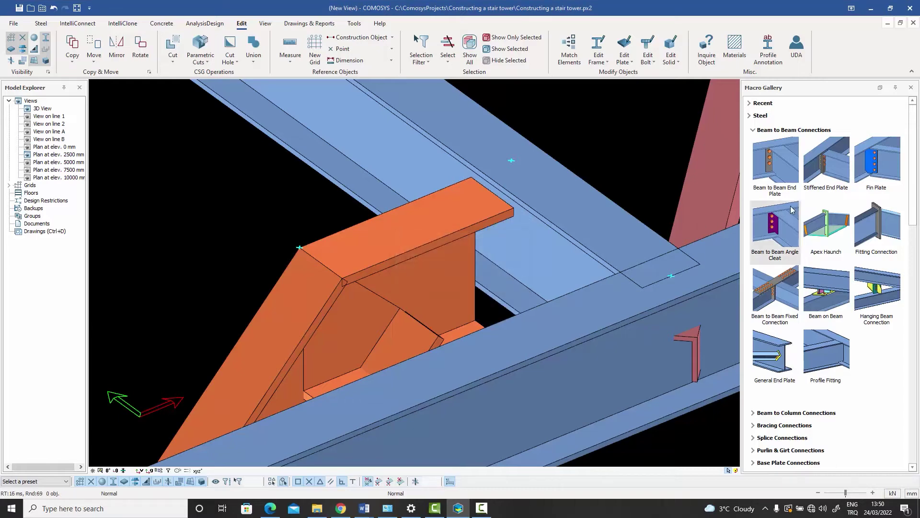
Create a Fin Plate connection between the landing beam and the same stringer's short upper beam, without stiffeners.
scroll(605, 234, down, 5)
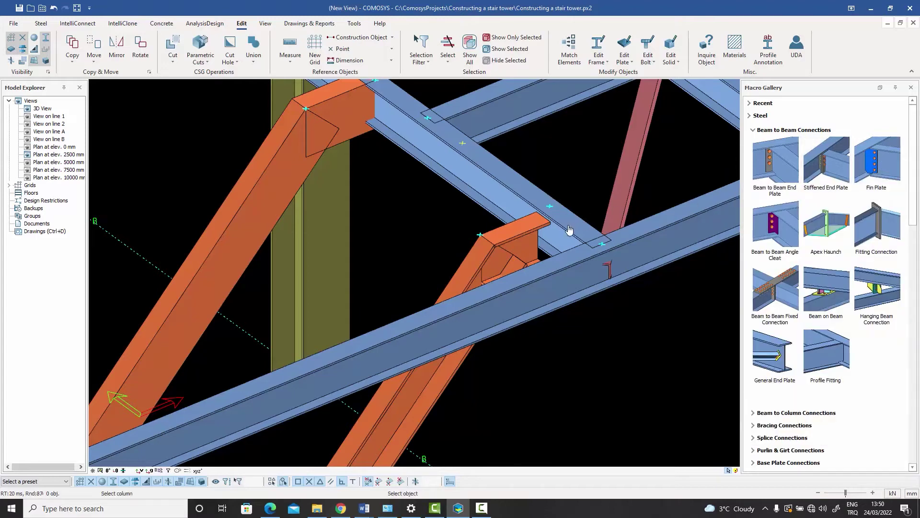
click(570, 230)
click(528, 231)
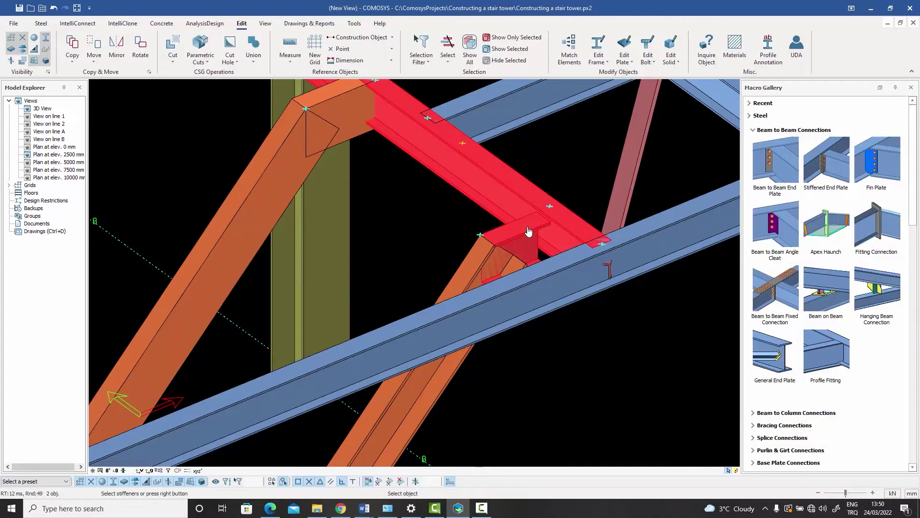
right_click(528, 232)
right_click(535, 232)
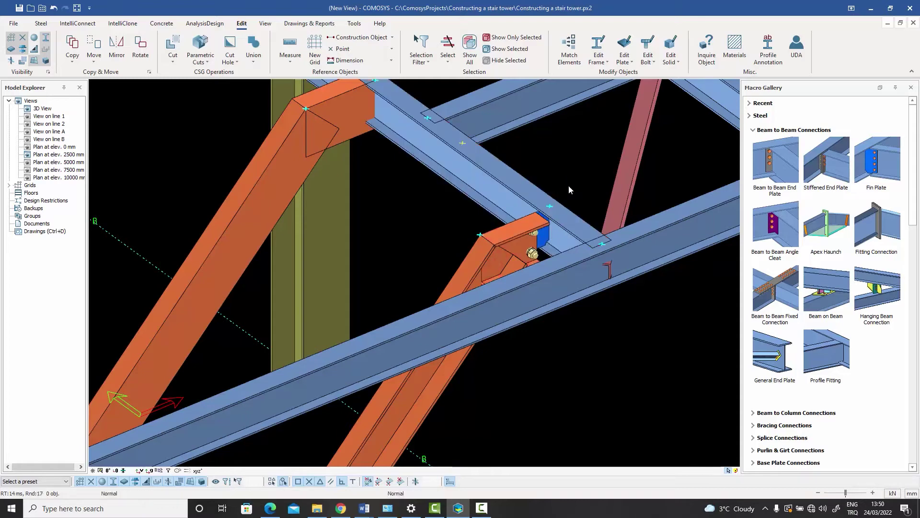
scroll(537, 259, up, 3)
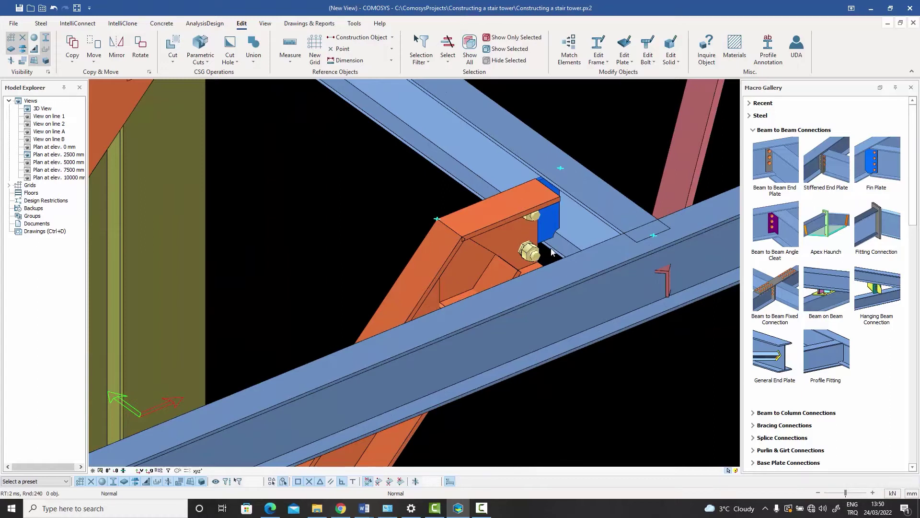
Load the Stringer_UPE200 macro preset into the new fin plate connection and apply it.
click(593, 207)
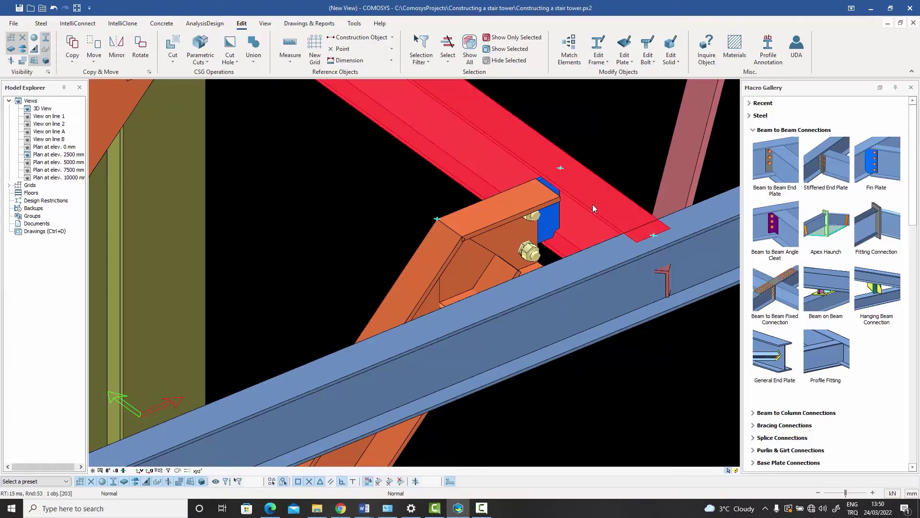
click(531, 253)
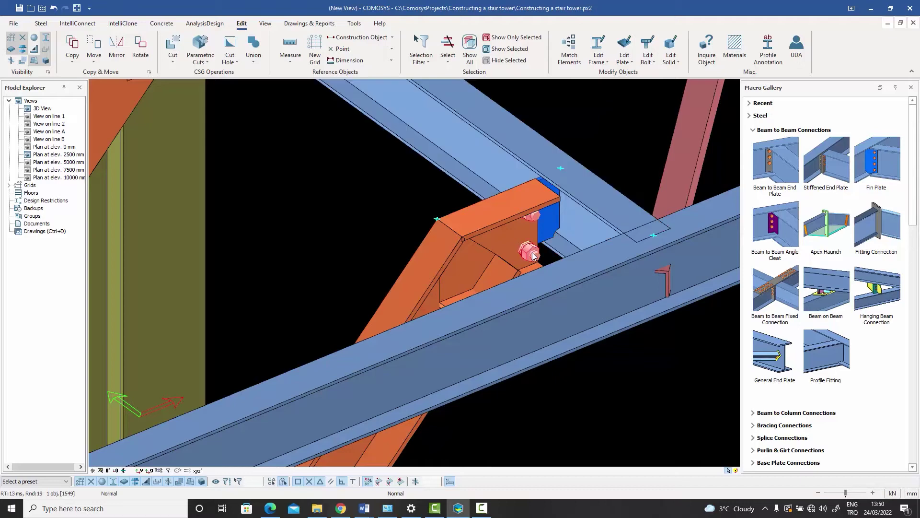
double_click(533, 256)
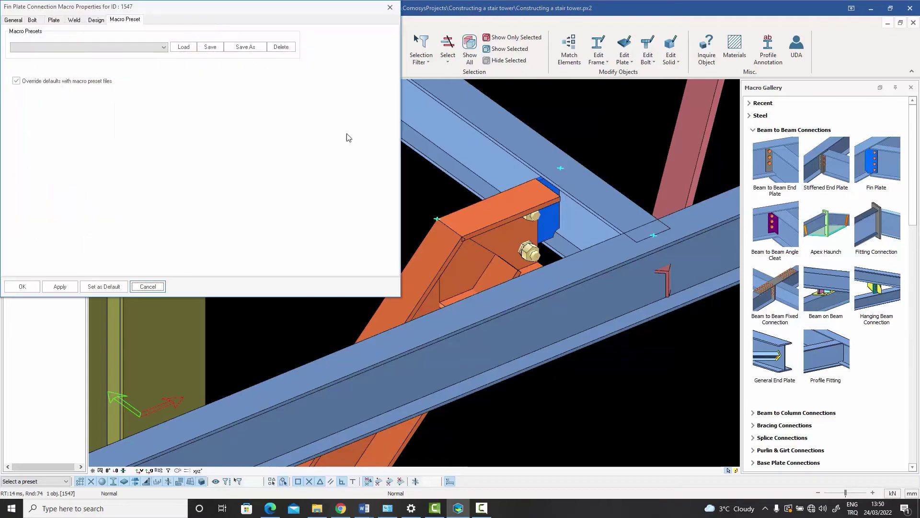
click(145, 45)
click(88, 68)
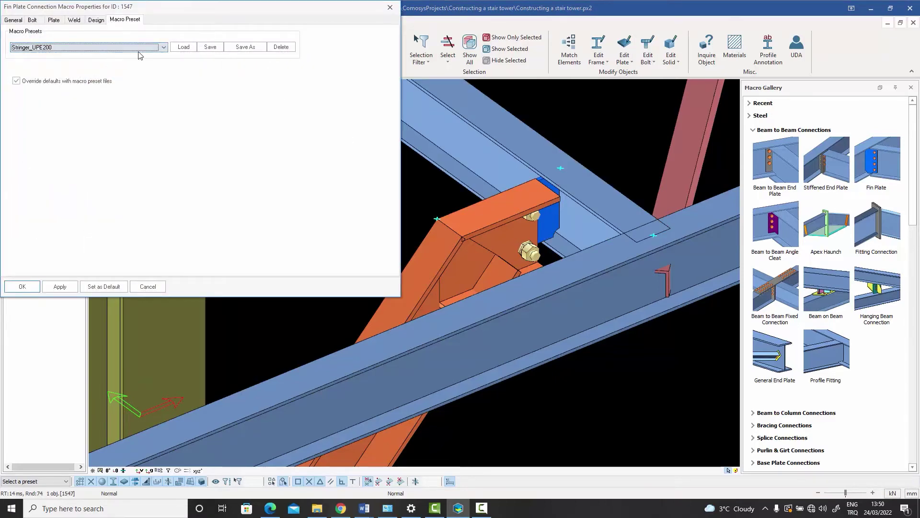
click(183, 47)
click(60, 286)
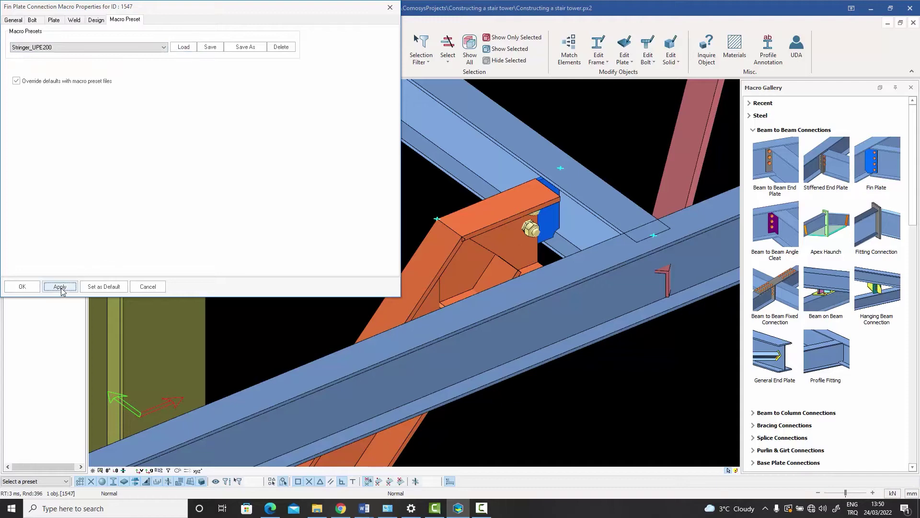
click(22, 286)
middle_drag(367, 214, 422, 212)
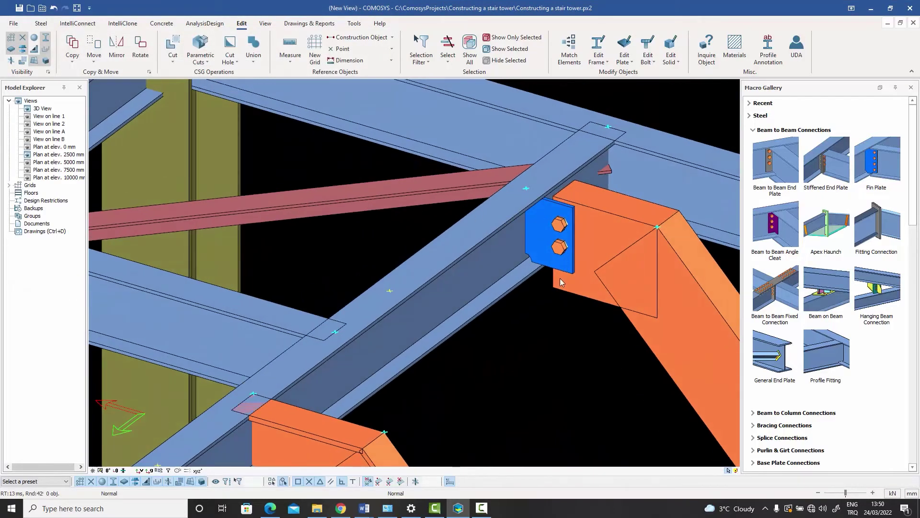
click(618, 219)
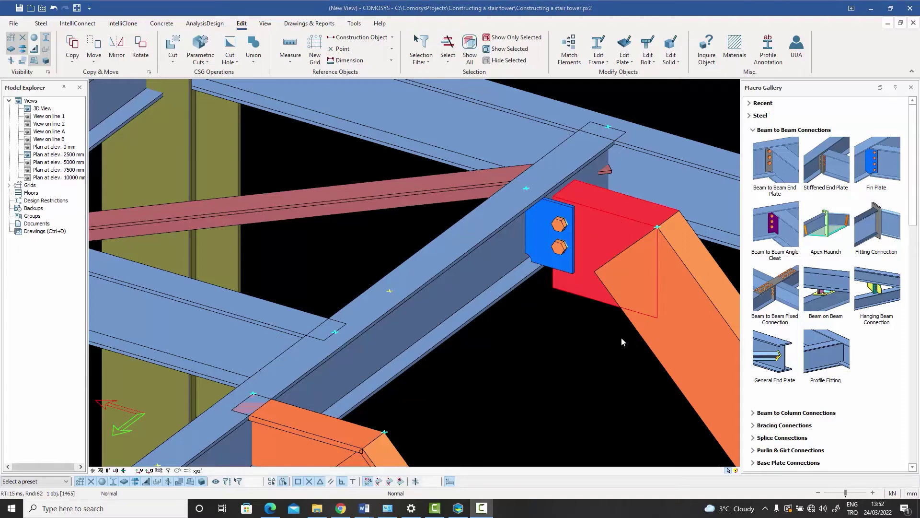
middle_drag(598, 332, 511, 289)
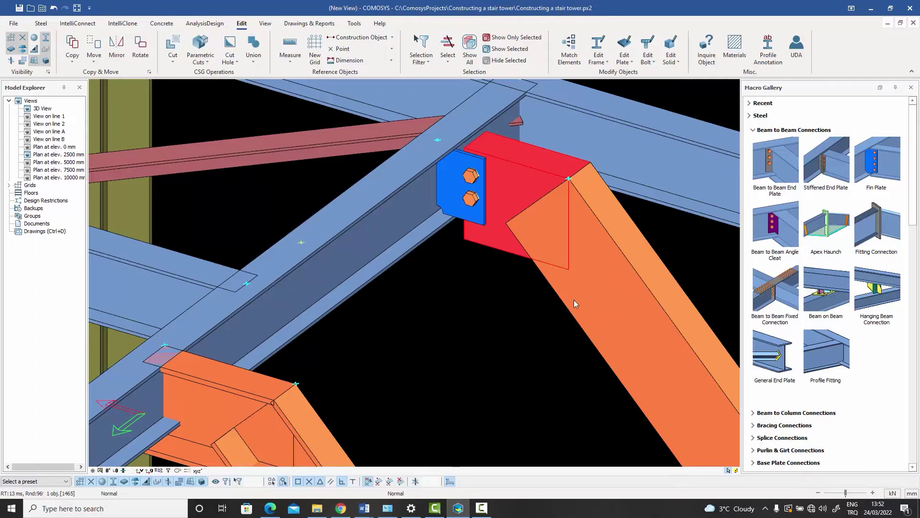
click(525, 310)
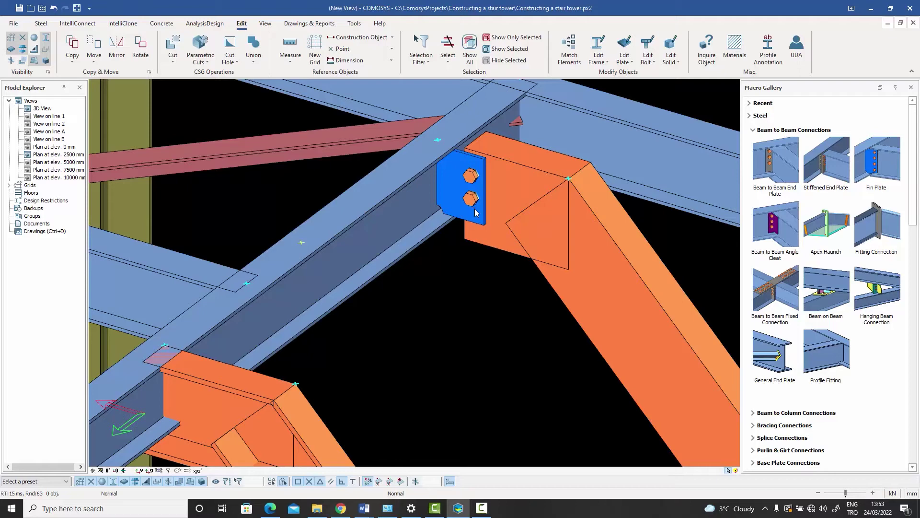
Create a Fin Plate connection between the landing beam and the second stringer's short upper beam, without bracings or stiffeners.
scroll(509, 235, down, 3)
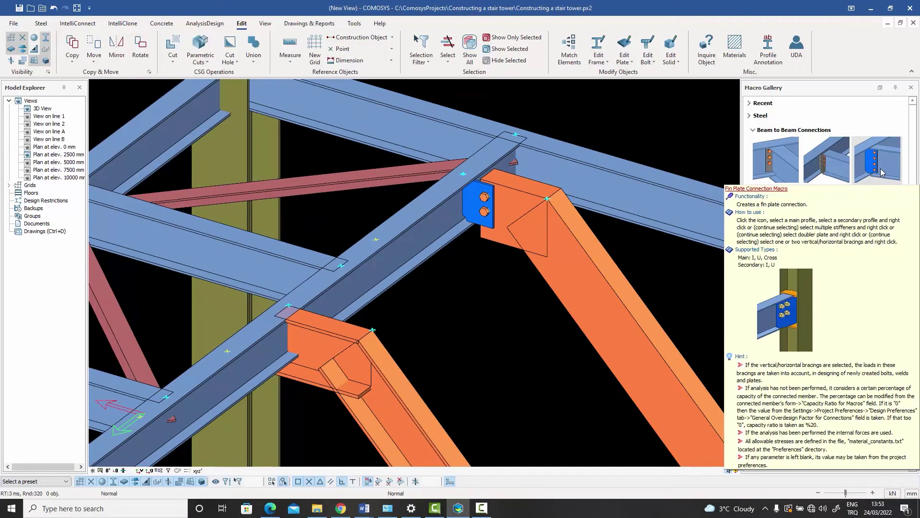
click(311, 301)
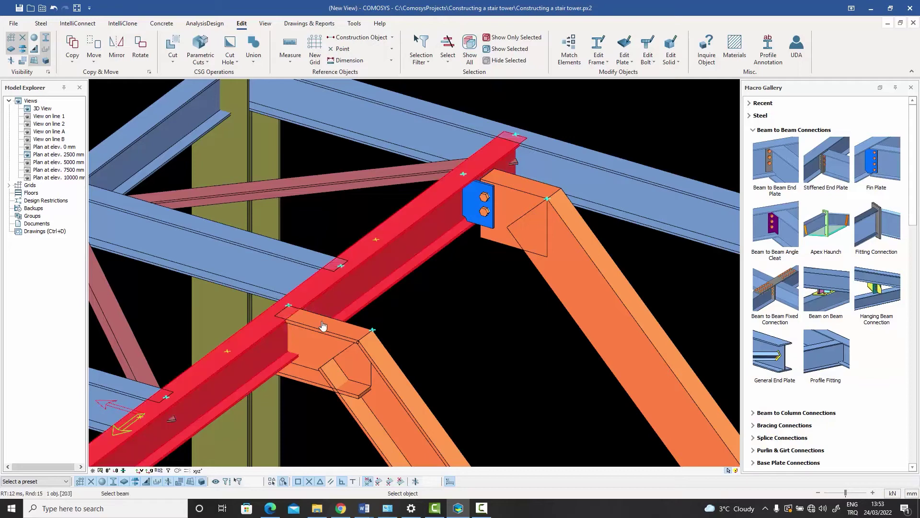
click(324, 326)
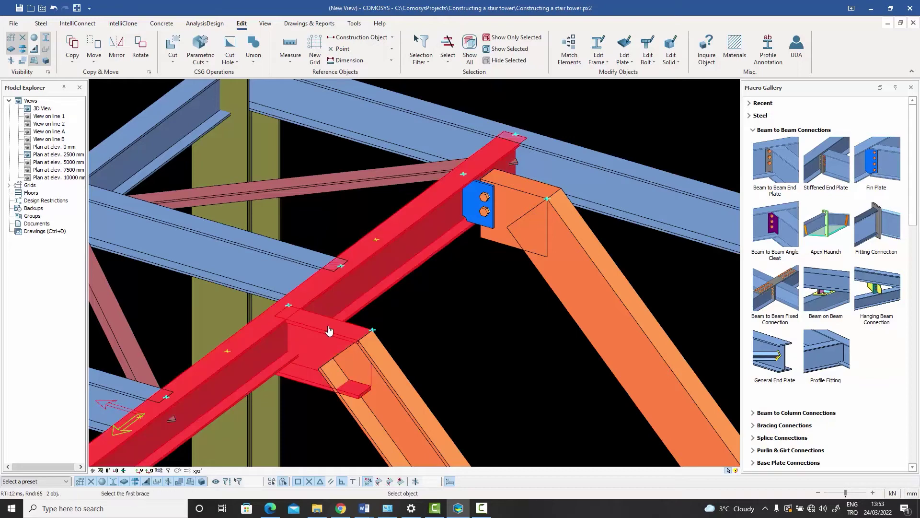
right_click(329, 330)
Load the Stringer_UPE200 macro preset into the second stringer's fin plate connection and apply it.
click(312, 360)
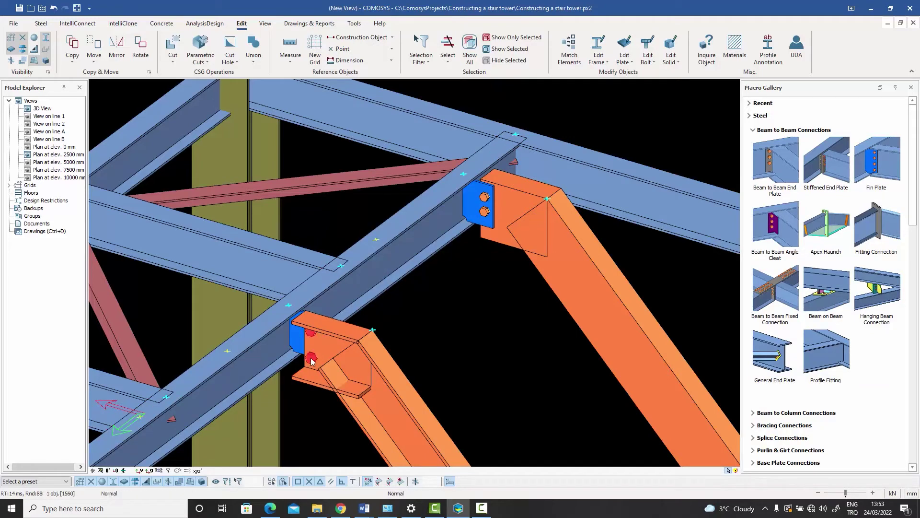
double_click(312, 361)
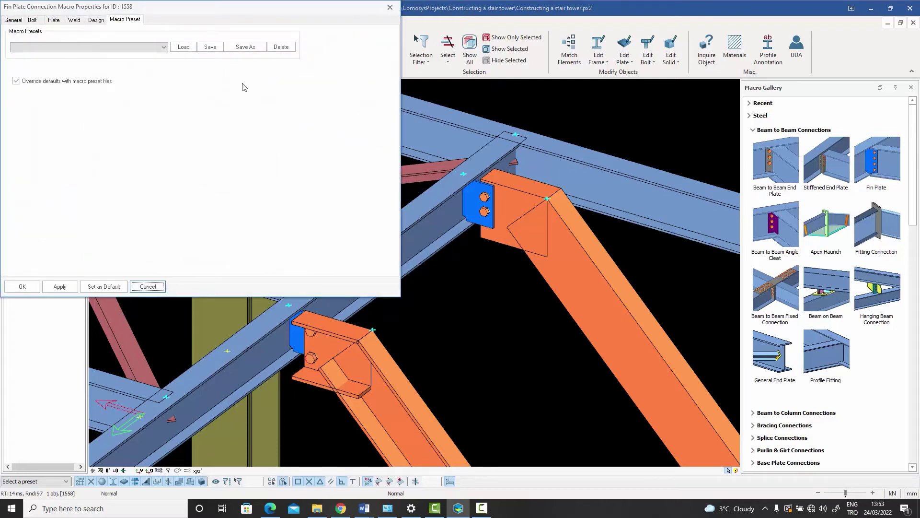
click(156, 50)
click(48, 67)
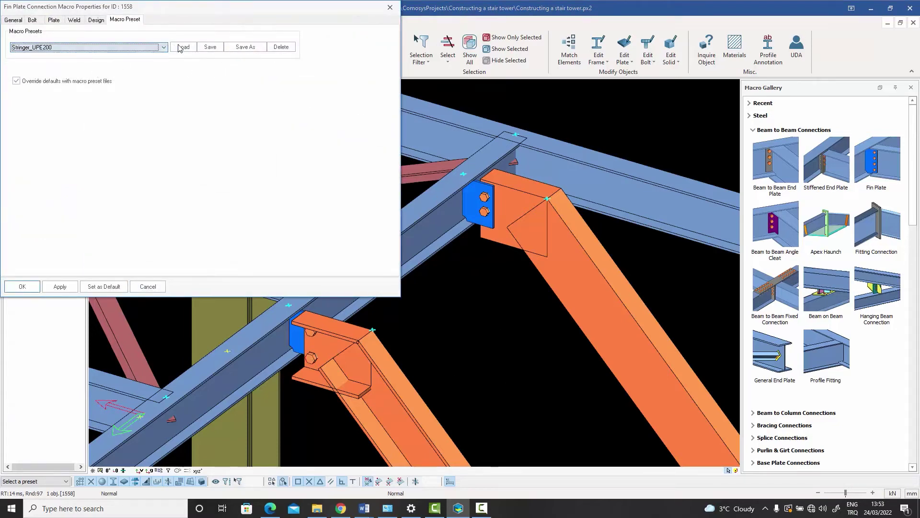
click(183, 48)
click(60, 286)
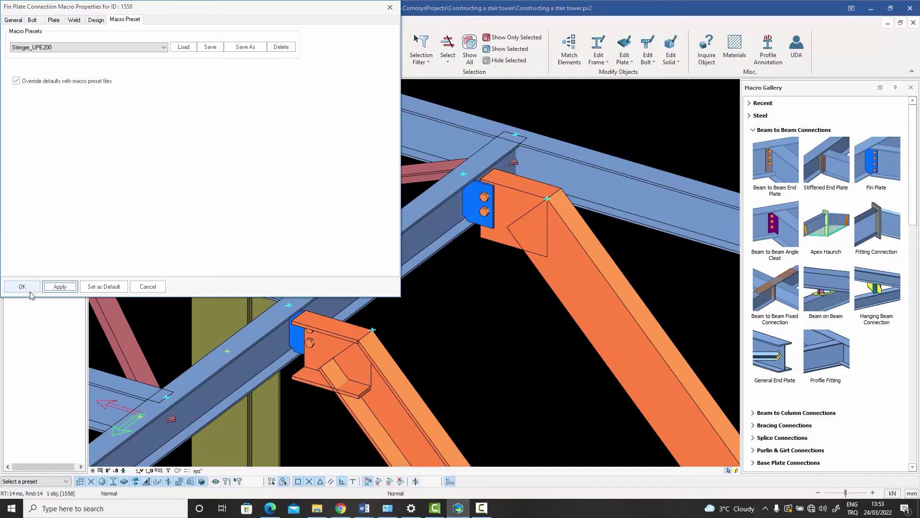
click(25, 288)
Set the Fitting Connection macro to the No Plate option.
scroll(450, 271, down, 4)
middle_drag(476, 270, 321, 261)
scroll(385, 194, up, 3)
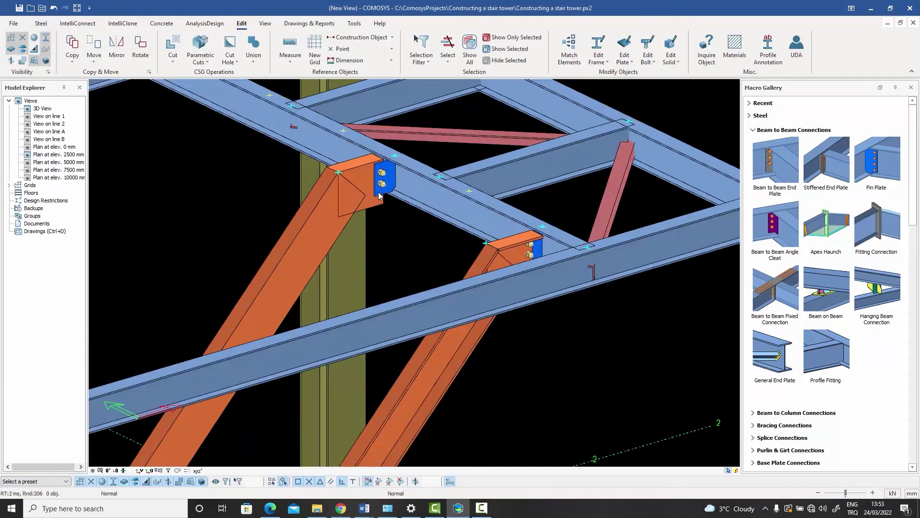
middle_drag(425, 155, 422, 180)
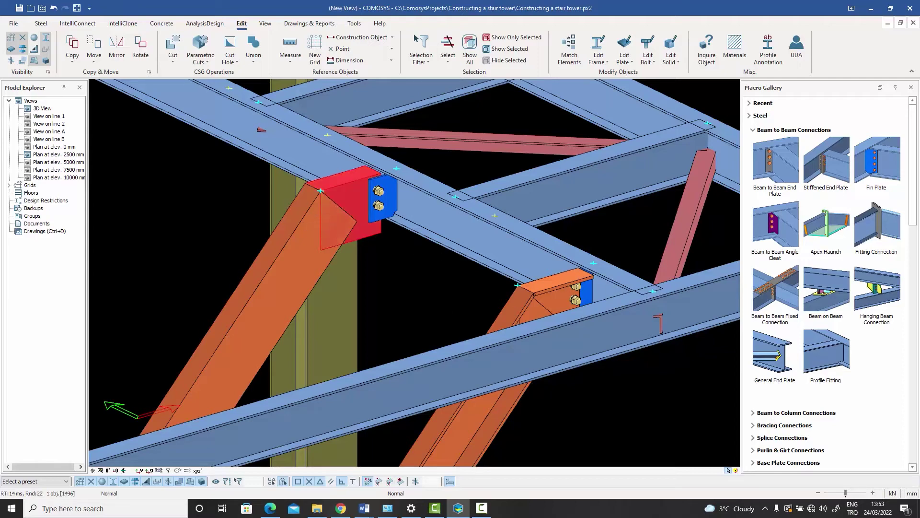
click(348, 209)
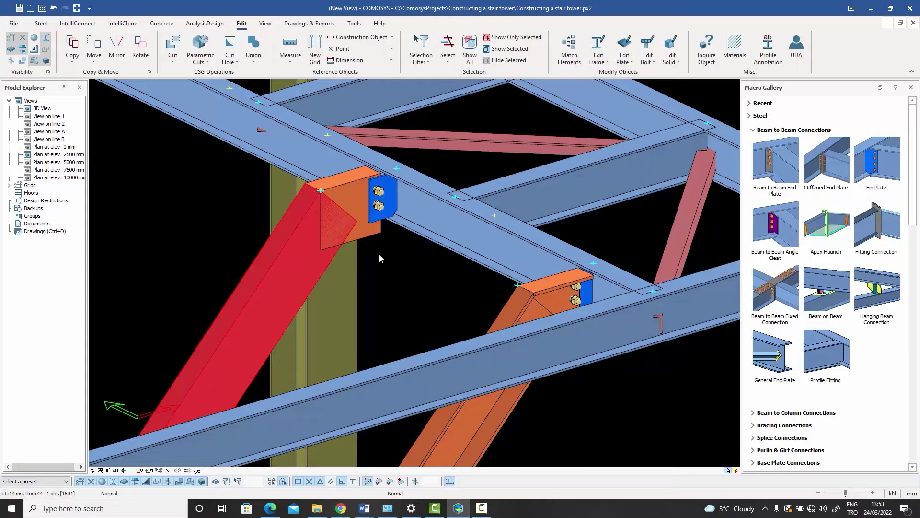
click(440, 284)
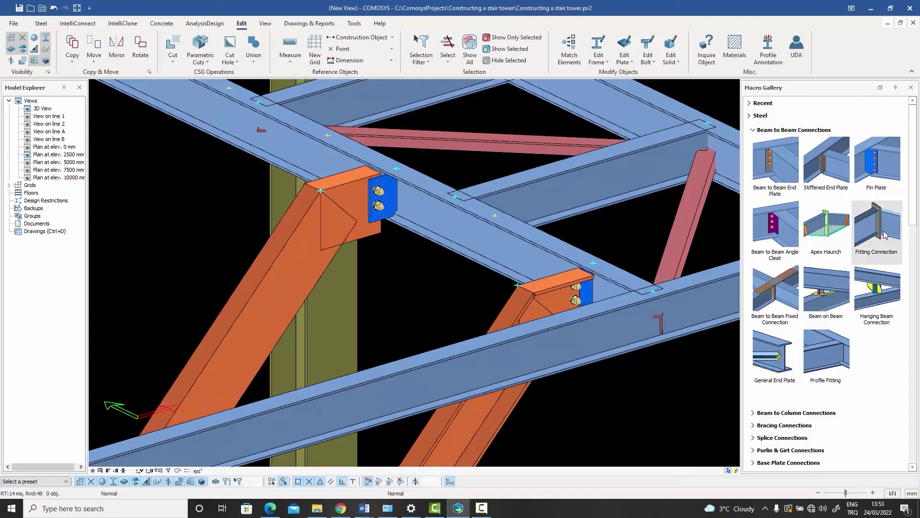
mouse_move(885, 233)
click(884, 234)
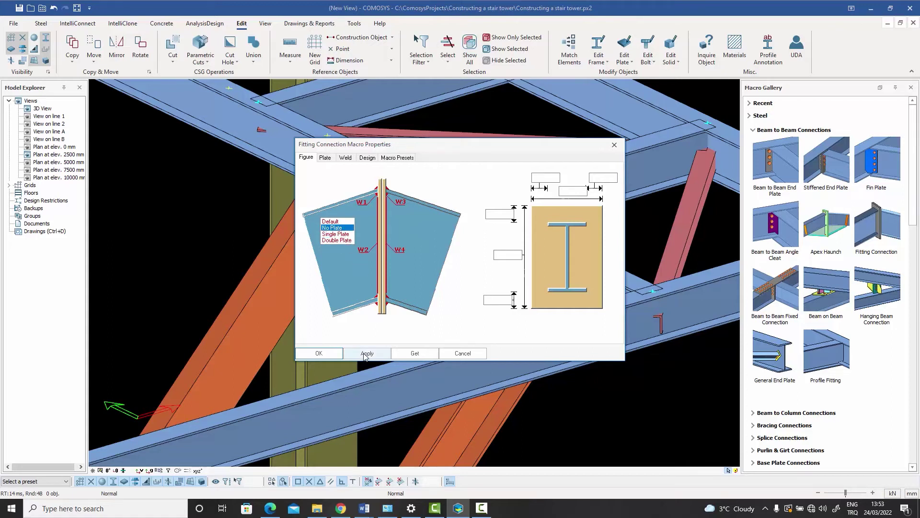
click(325, 356)
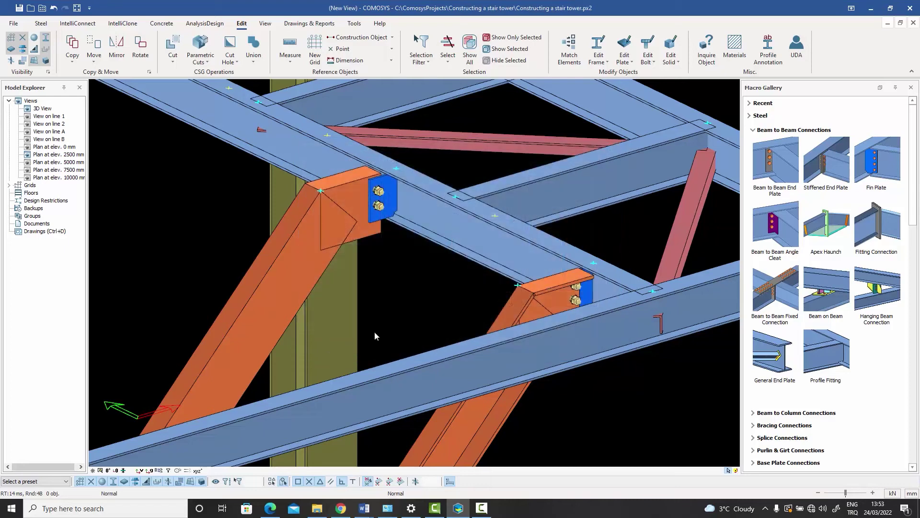
Apply the Fitting Connection at the upper ends of both stringers, between each short upper beam and its inclined beam.
click(878, 230)
click(325, 205)
click(303, 230)
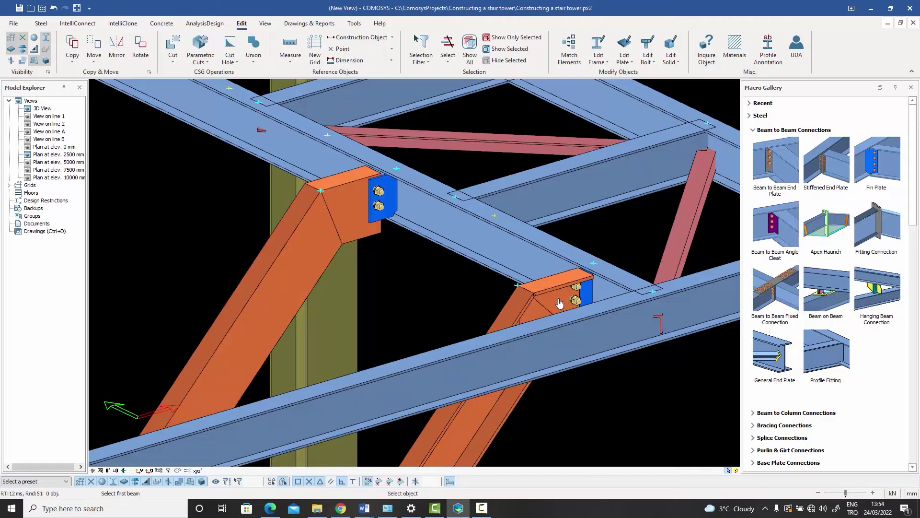
scroll(558, 303, up, 3)
click(511, 294)
click(470, 304)
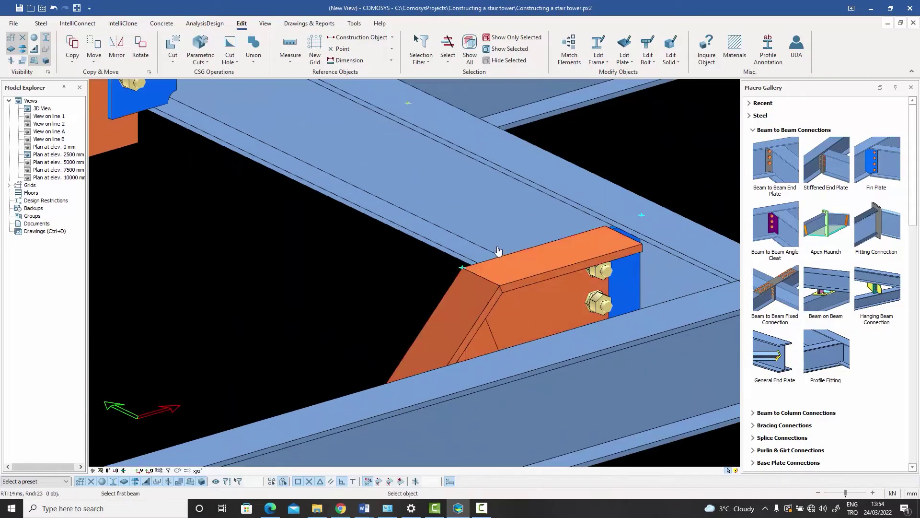
Apply the Fitting Connection at the lower ends of both stringers, between each short bottom beam and its inclined beam.
scroll(472, 300, down, 5)
scroll(391, 359, up, 5)
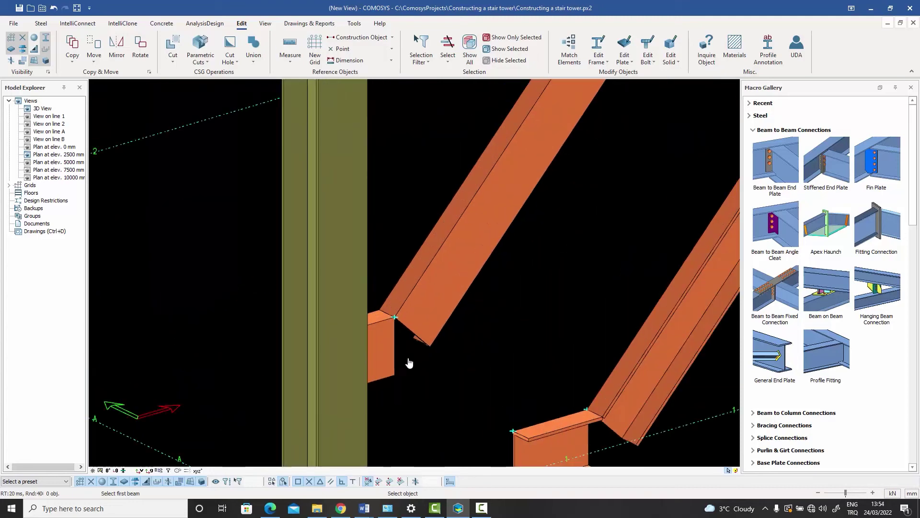
click(389, 361)
click(417, 321)
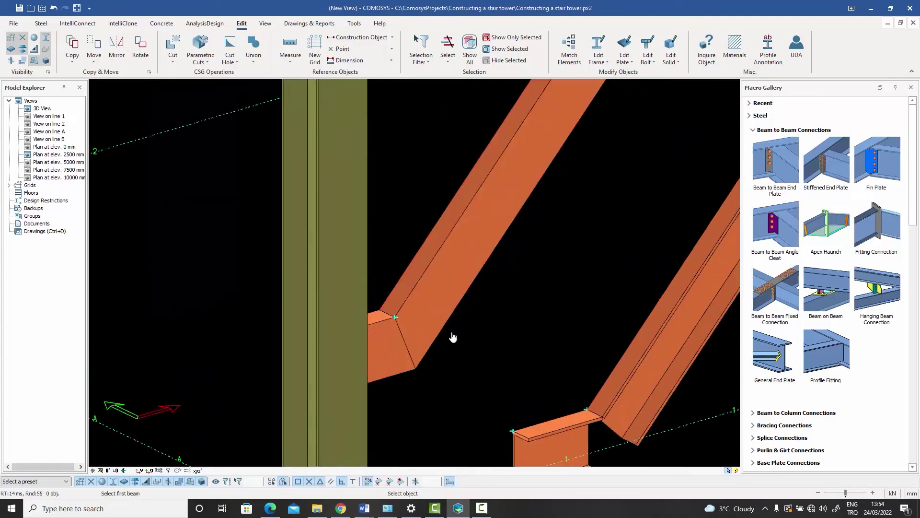
click(571, 433)
click(615, 410)
scroll(570, 329, down, 5)
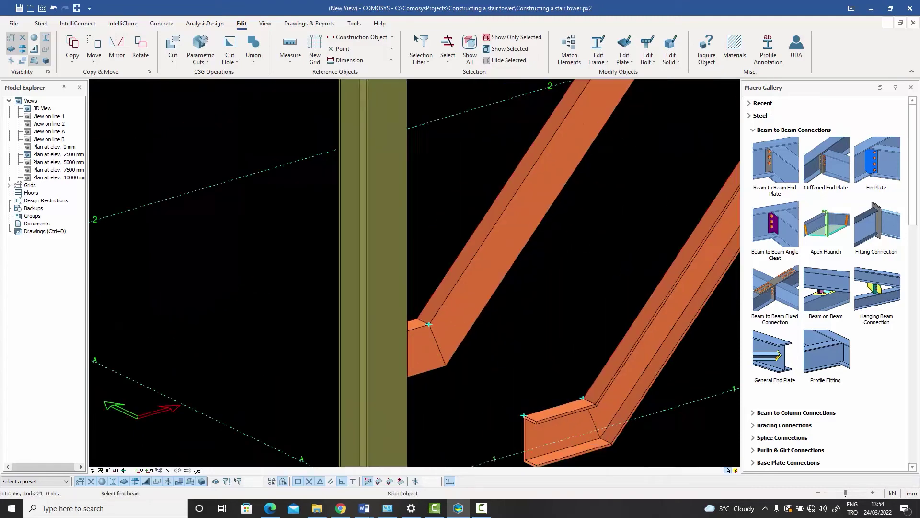
key(Escape)
Create the stair treads between the two inclined stringer beams with the Stringer Holes macro.
middle_drag(575, 337, 456, 343)
scroll(467, 391, up, 5)
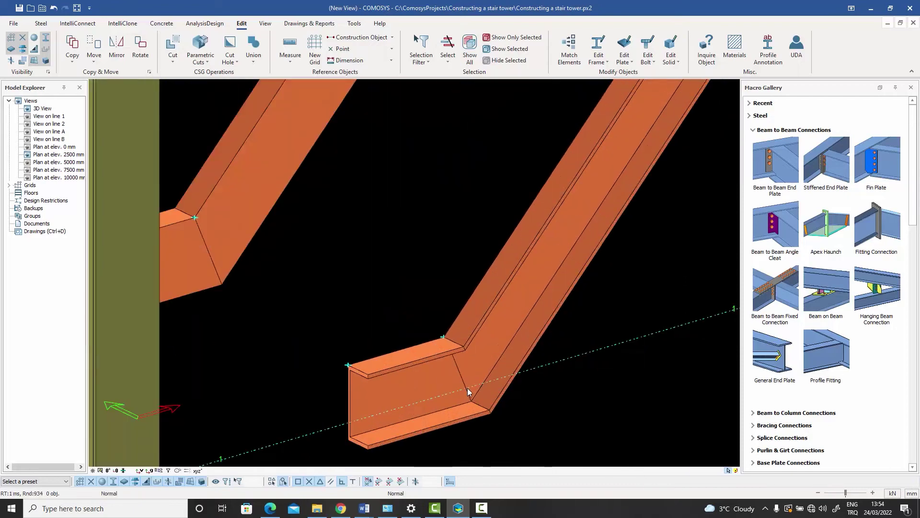
scroll(466, 376, down, 7)
middle_drag(539, 305, 485, 408)
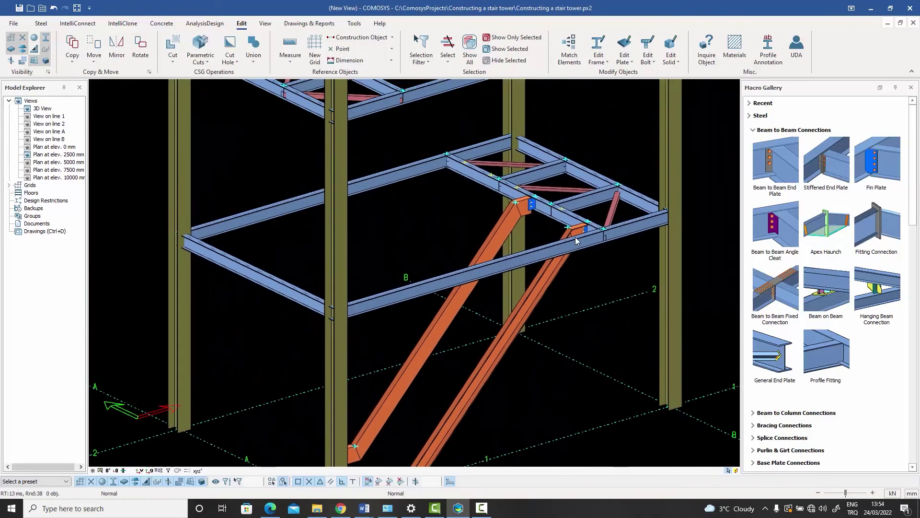
scroll(576, 240, up, 3)
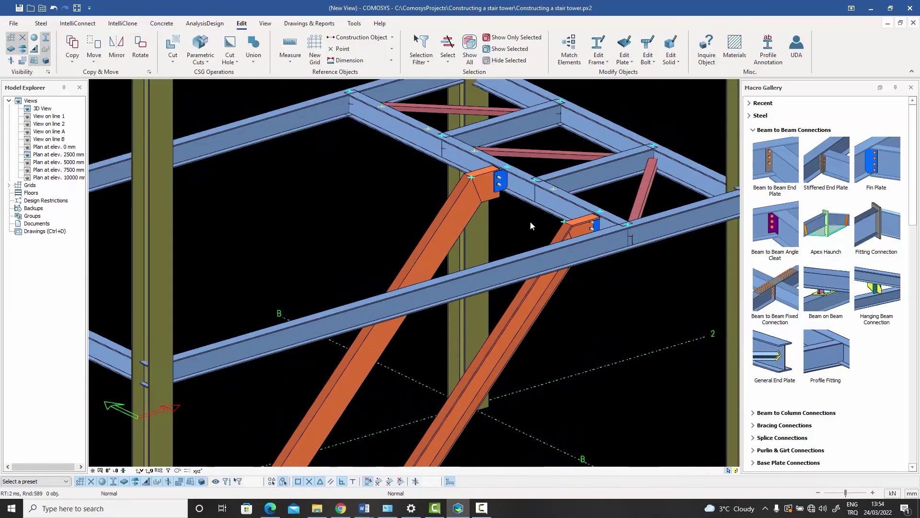
middle_drag(530, 225, 502, 202)
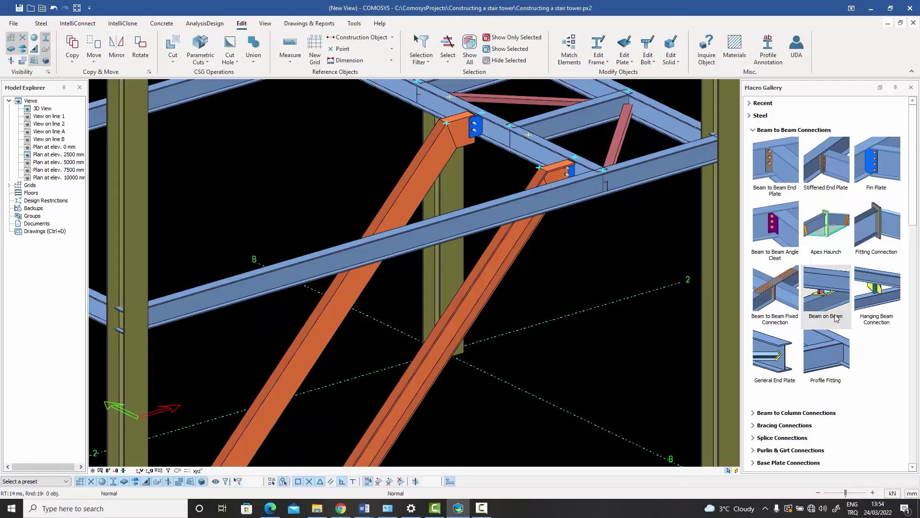
scroll(835, 315, down, 10)
scroll(835, 315, down, 7)
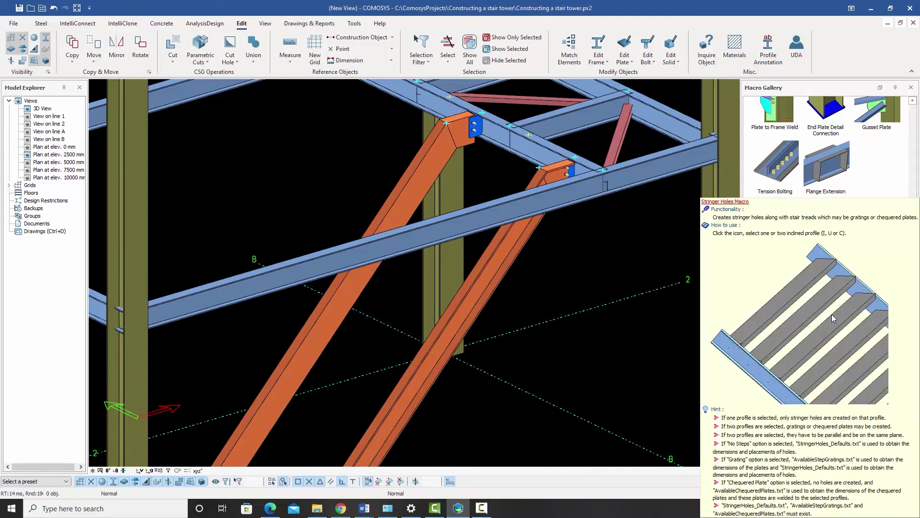
click(830, 313)
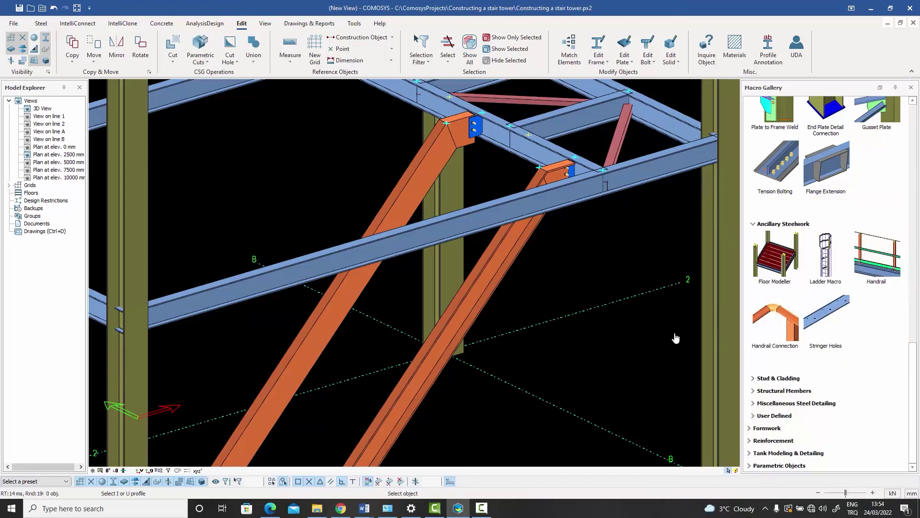
click(348, 297)
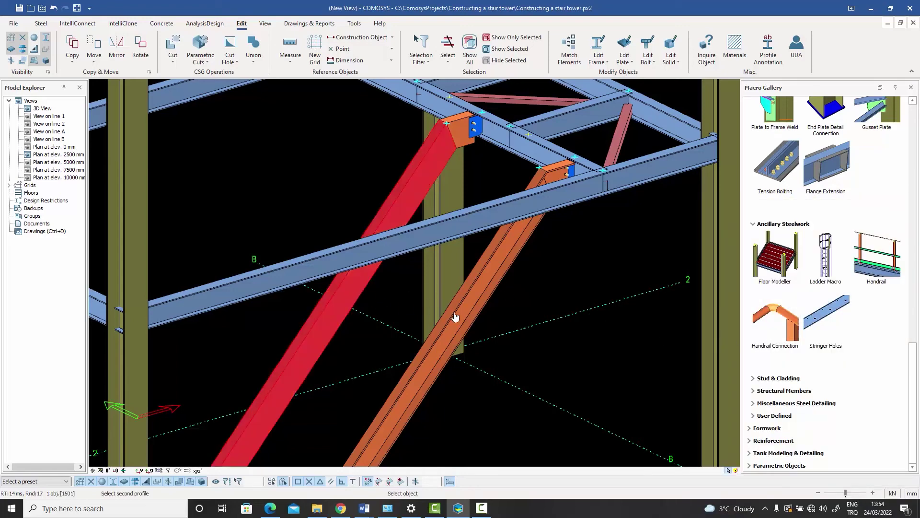
click(455, 317)
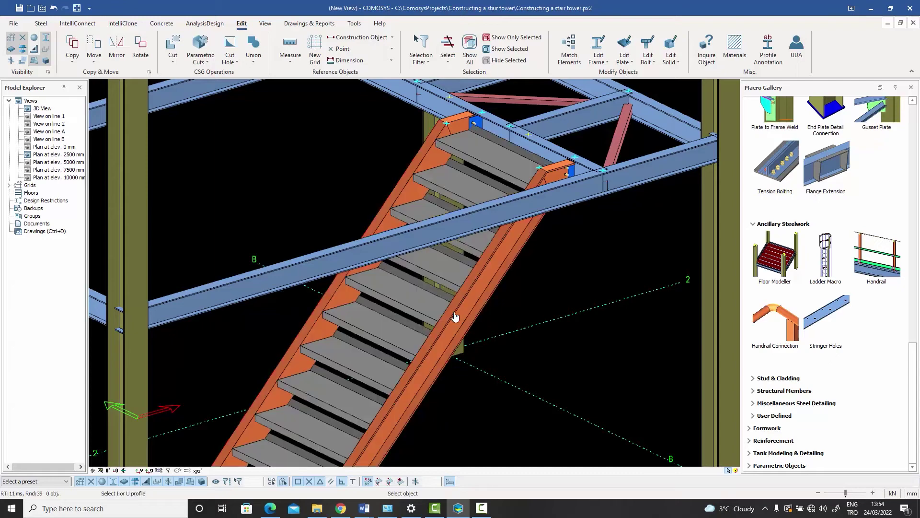
key(Escape)
Examine the stair treads along the flight and the top tread's position at the landing beam.
scroll(549, 261, down, 2)
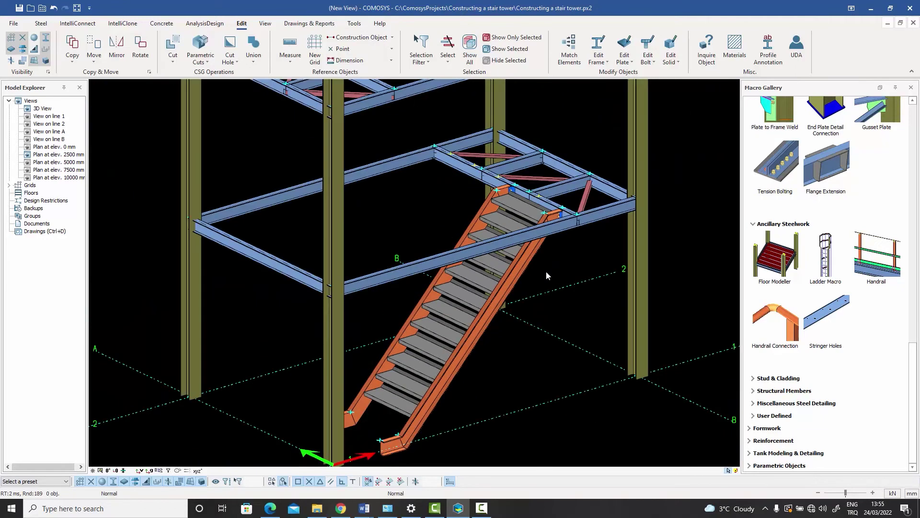
middle_drag(517, 335, 455, 268)
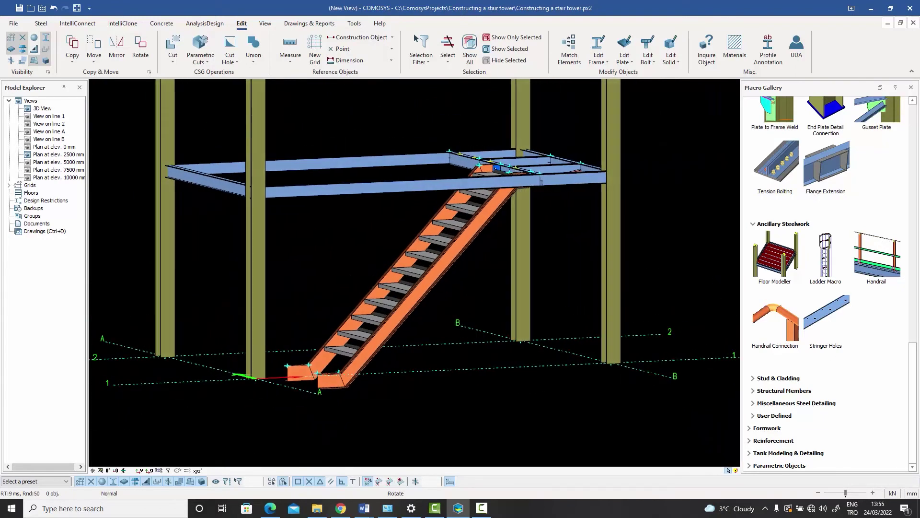
scroll(347, 346, up, 5)
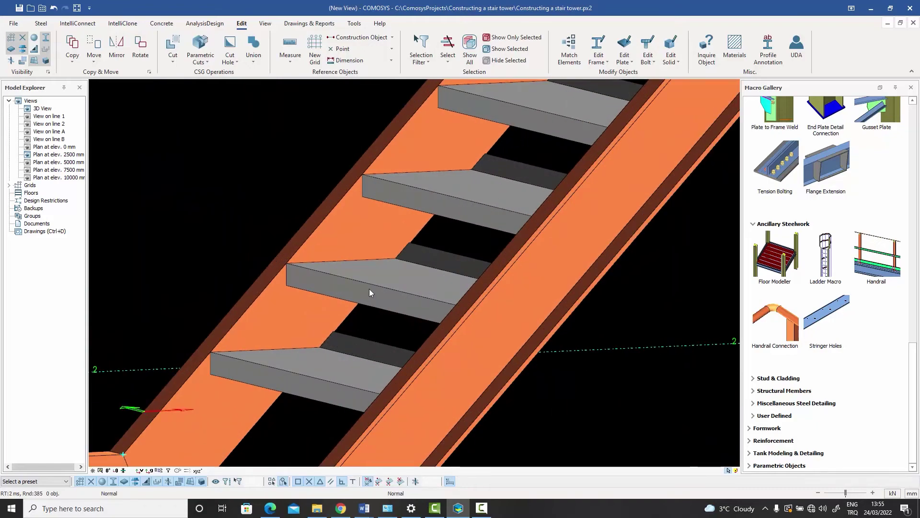
scroll(369, 288, down, 6)
shift+middle_drag(378, 291, 486, 226)
scroll(516, 177, up, 6)
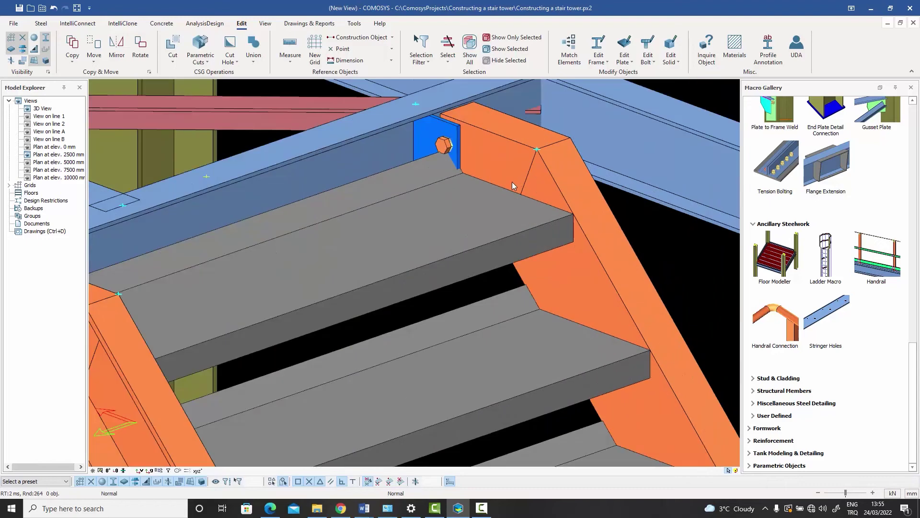
scroll(512, 182, down, 6)
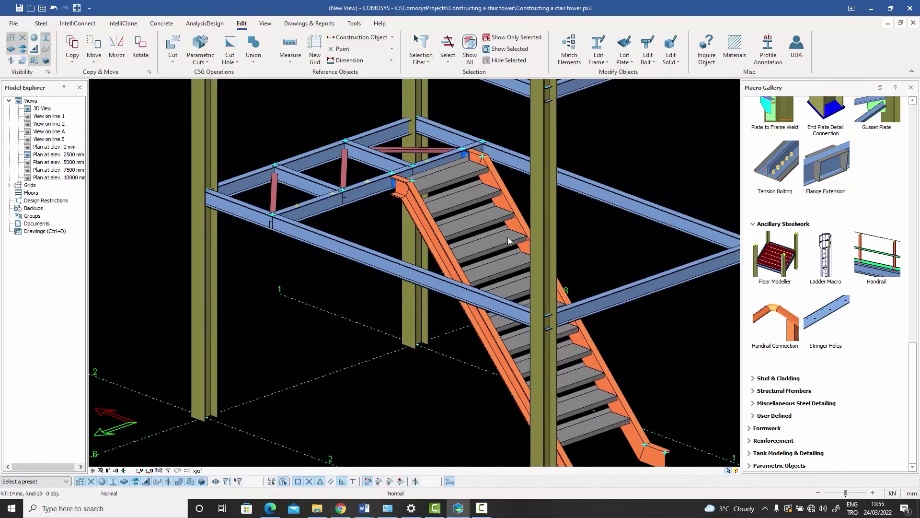
scroll(508, 237, up, 4)
scroll(493, 235, down, 4)
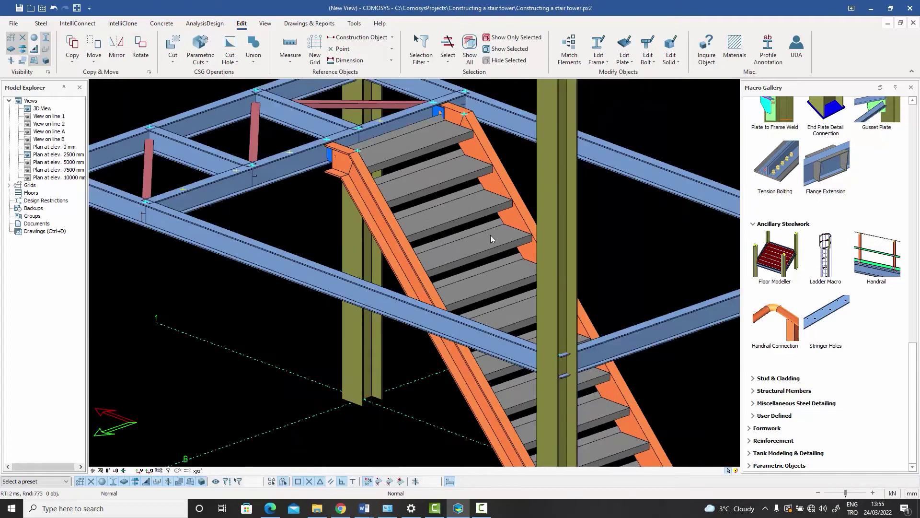
Change the stair treads from chequered plate to grating in the existing Stringer Holes macro.
scroll(507, 239, up, 5)
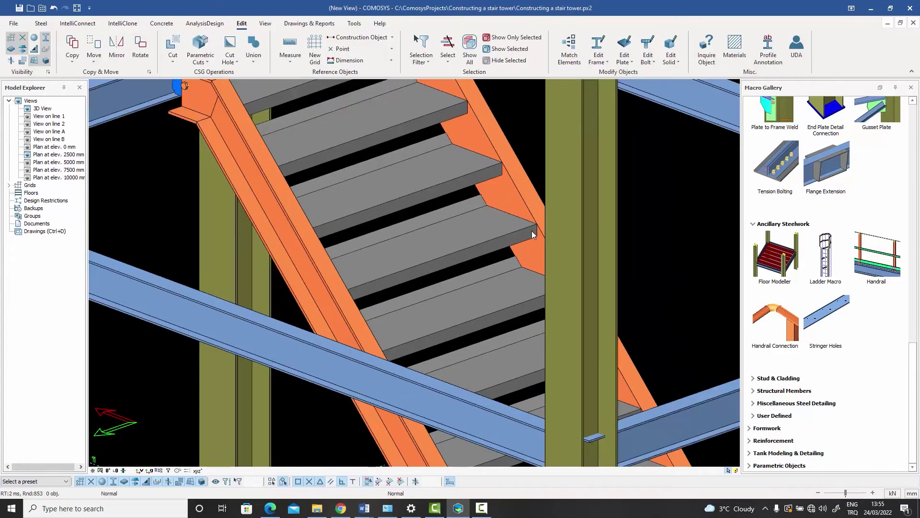
double_click(481, 240)
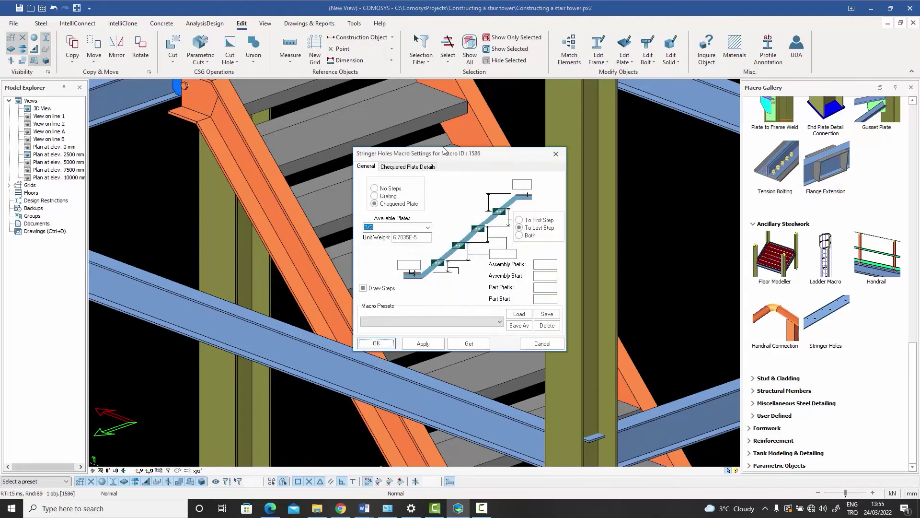
drag(436, 159, 203, 110)
click(159, 147)
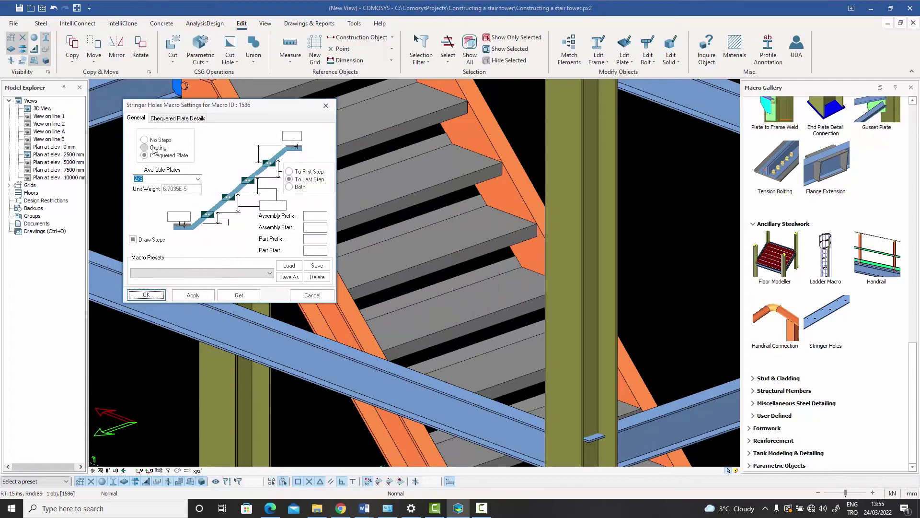
click(193, 295)
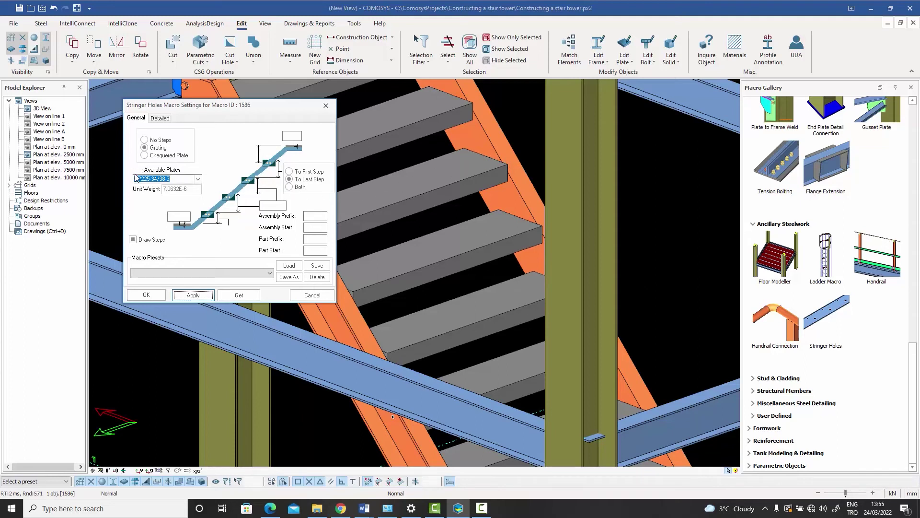
Apply the Lichtgitter-270 defaults to the tread fixing holes in the Stringer Holes macro.
click(160, 118)
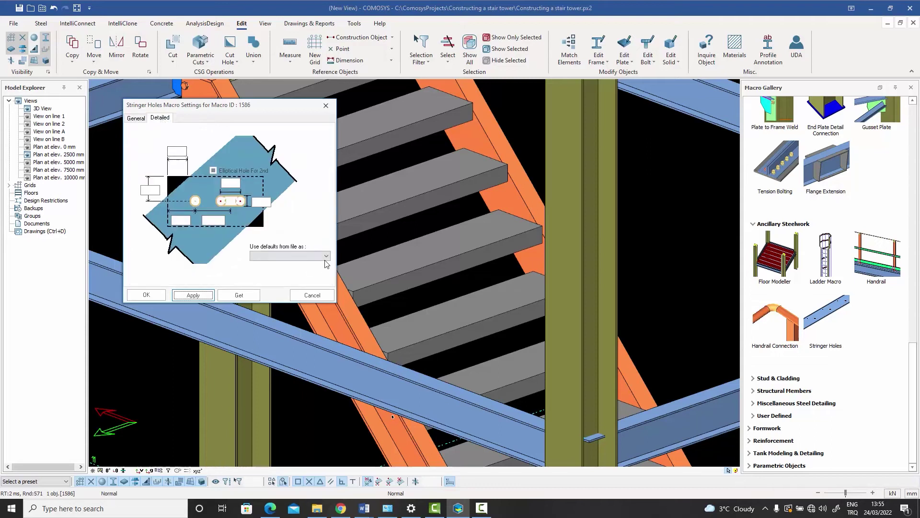
drag(249, 110, 186, 73)
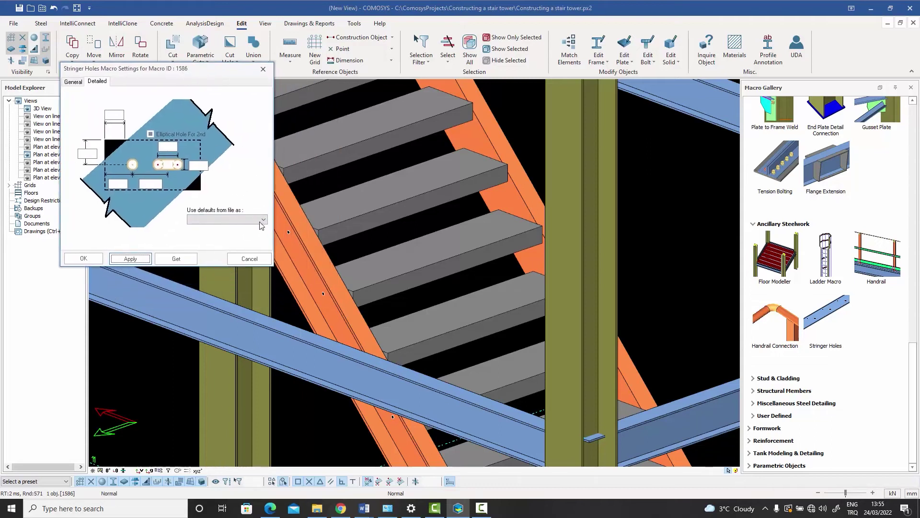
click(264, 220)
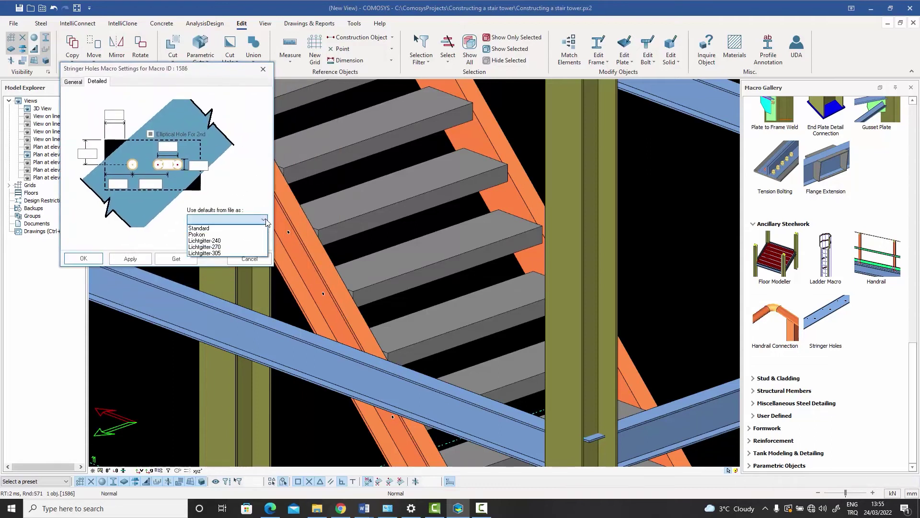
click(219, 246)
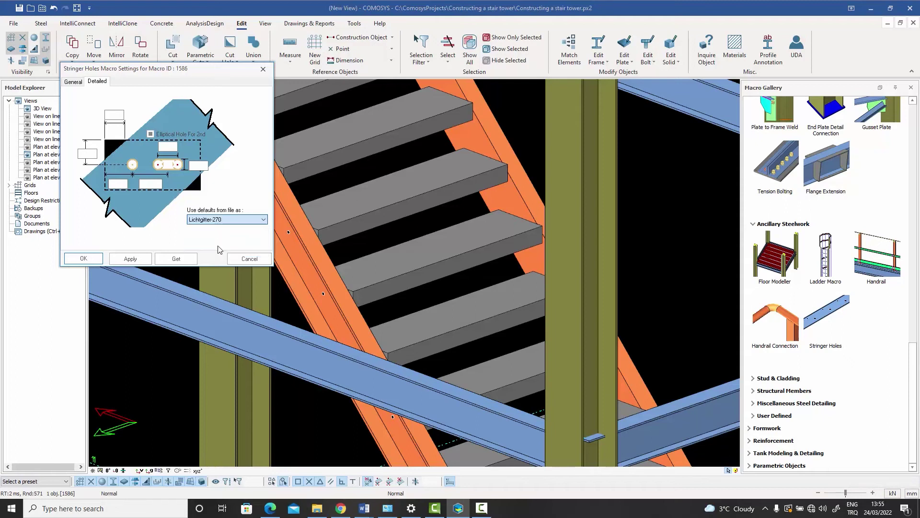
click(135, 259)
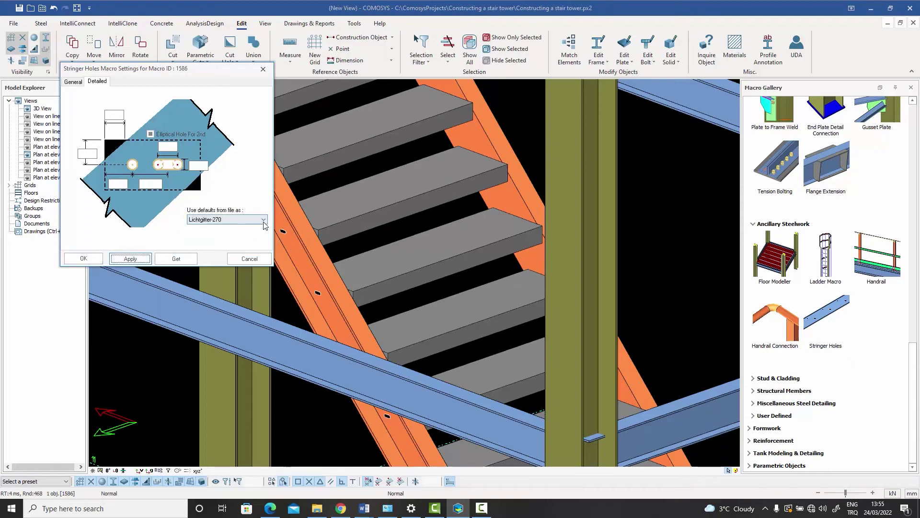
click(248, 259)
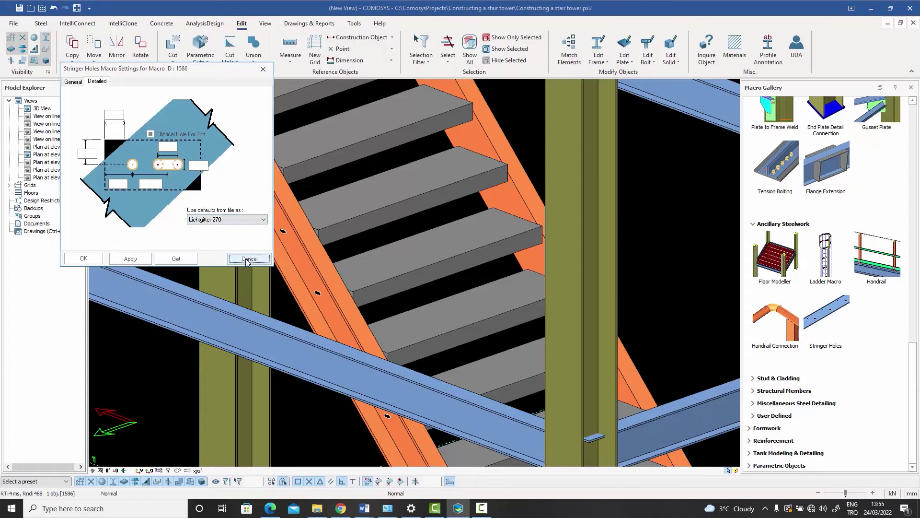
Examine the round and slotted fixing holes in the inclined stringer and the size of a grating tread.
scroll(431, 239, down, 5)
scroll(470, 301, up, 6)
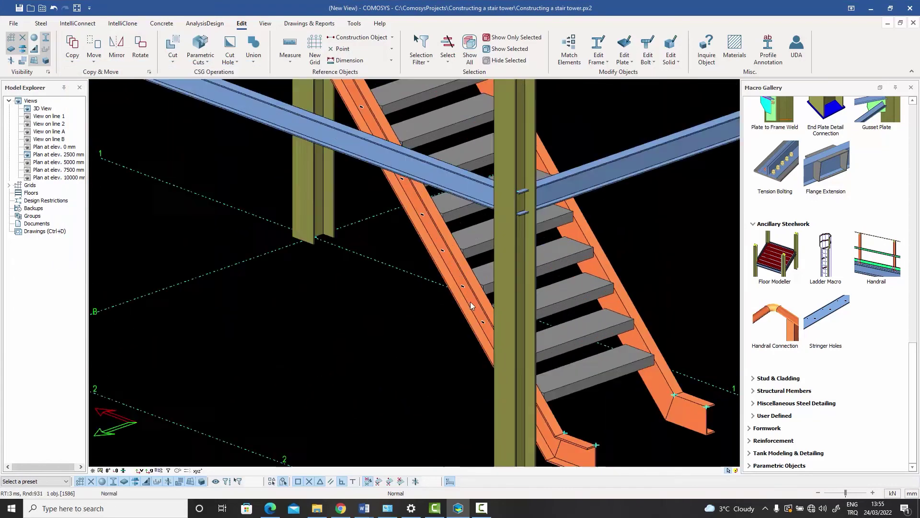
scroll(463, 285, up, 6)
click(464, 289)
middle_drag(464, 289, 495, 272)
click(660, 127)
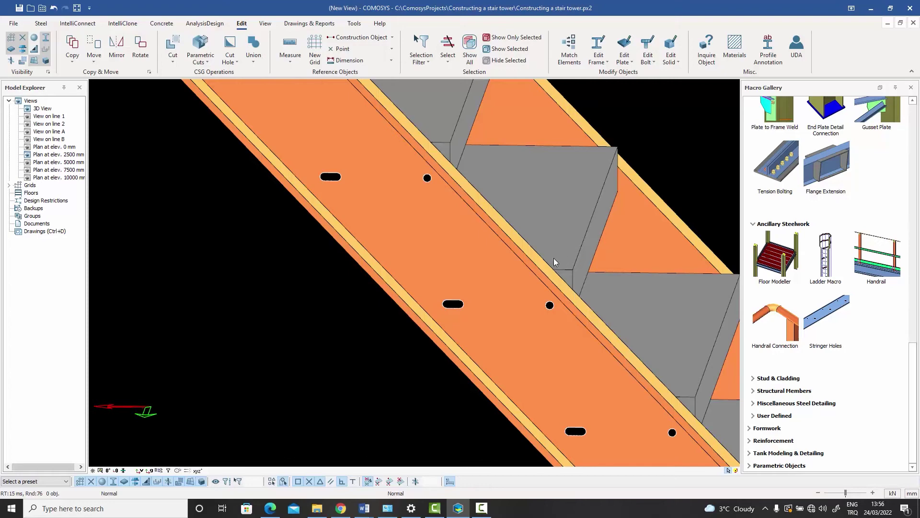
scroll(546, 275, down, 3)
scroll(550, 283, up, 2)
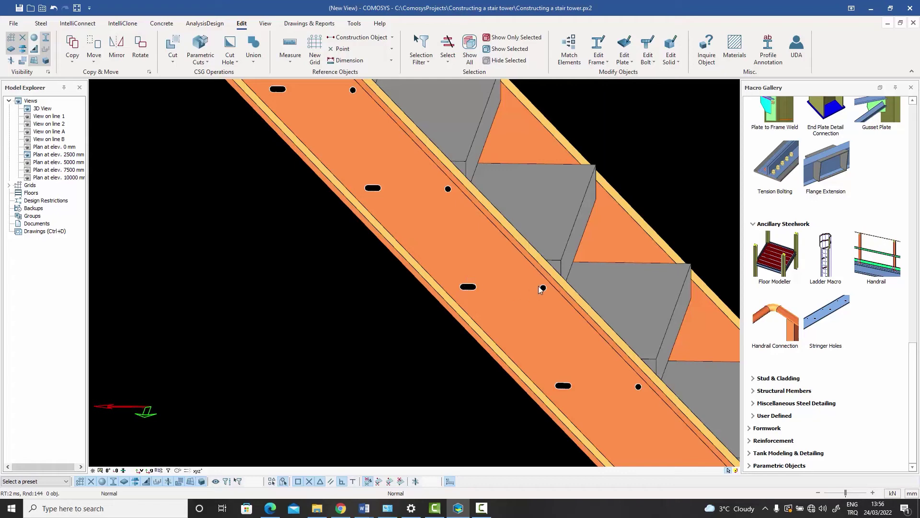
middle_drag(556, 280, 513, 285)
click(610, 249)
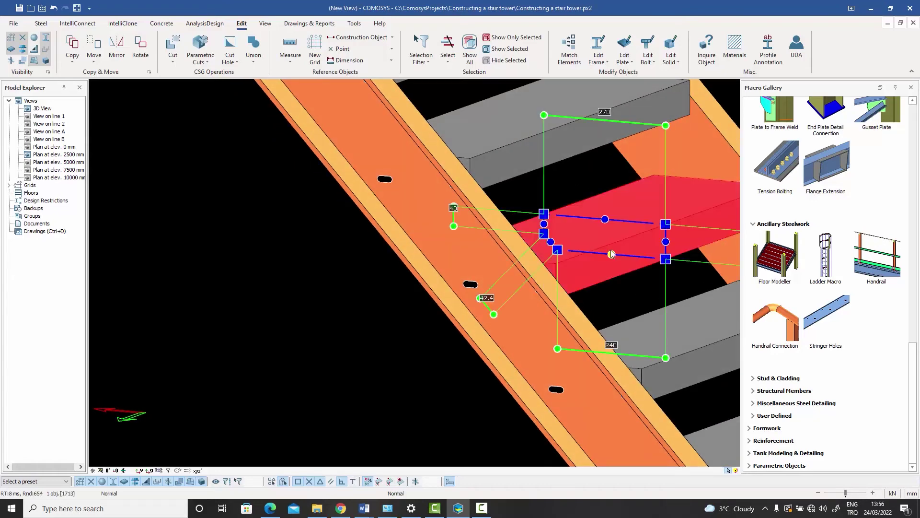
click(623, 292)
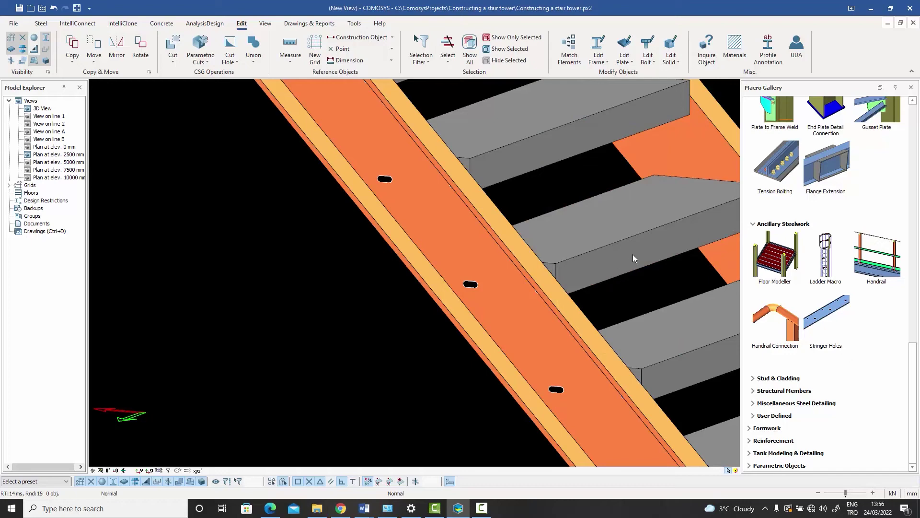
middle_drag(540, 306, 523, 297)
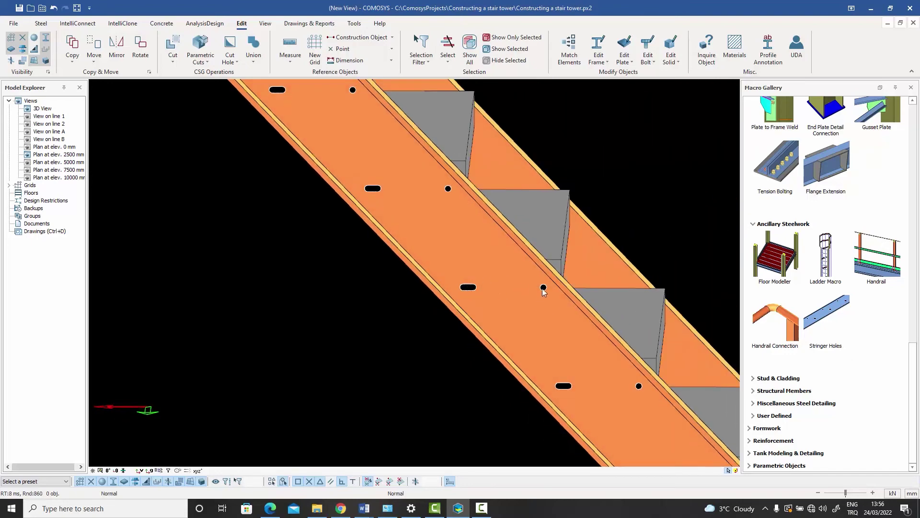
scroll(542, 288, down, 8)
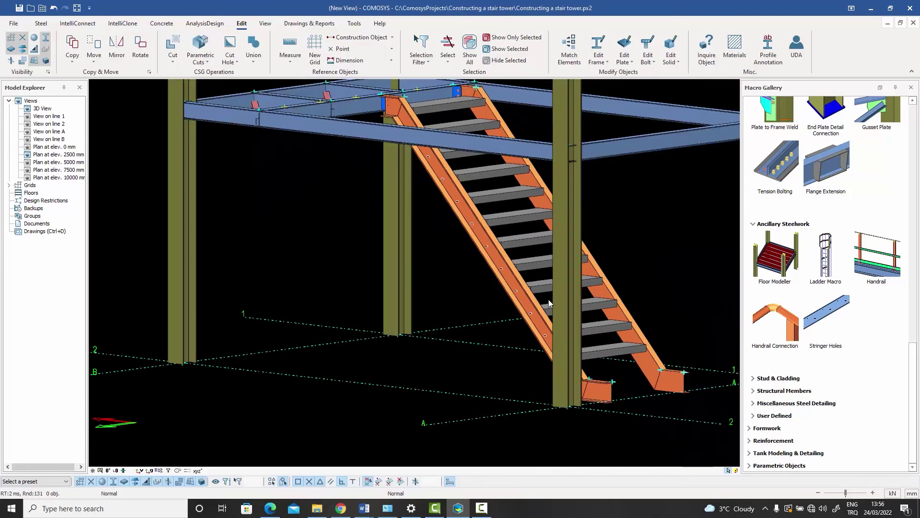
middle_drag(548, 299, 485, 316)
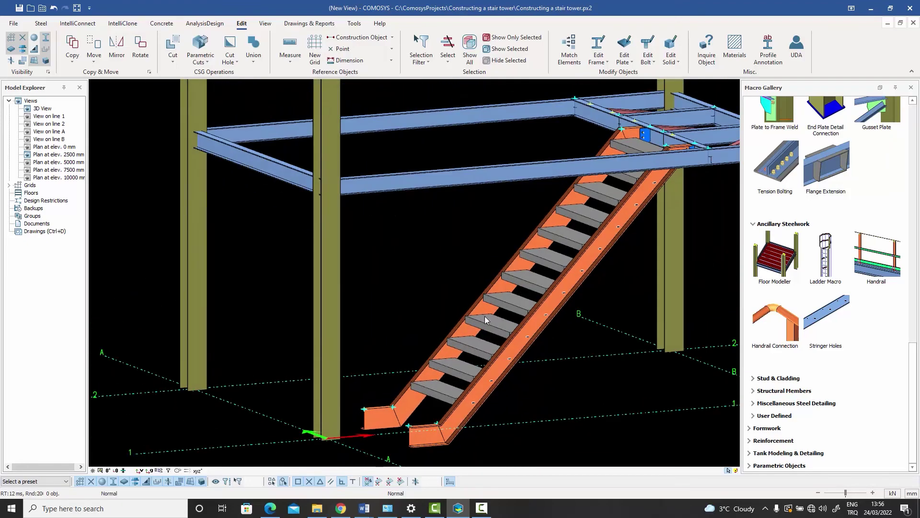
Set the upper-end offset of the stair treads to 30 mm in the Stringer Holes macro and apply it.
double_click(479, 356)
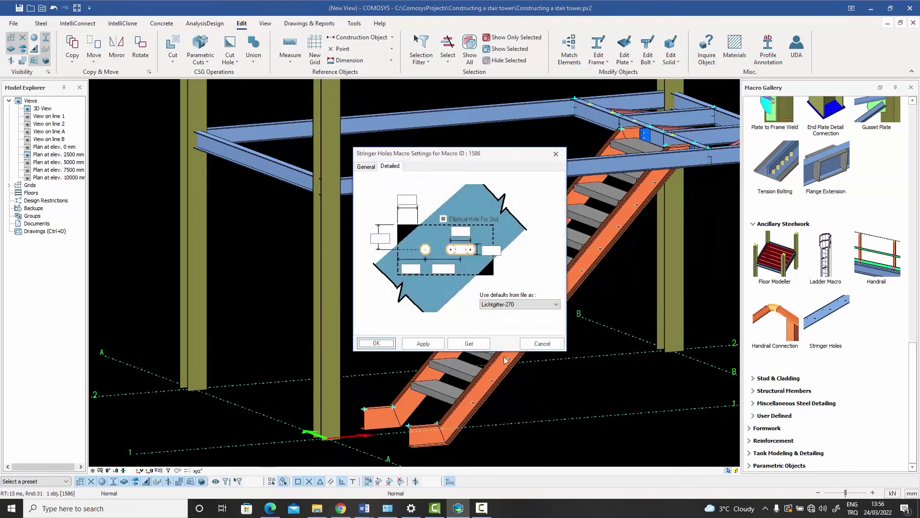
click(366, 167)
drag(408, 158, 279, 123)
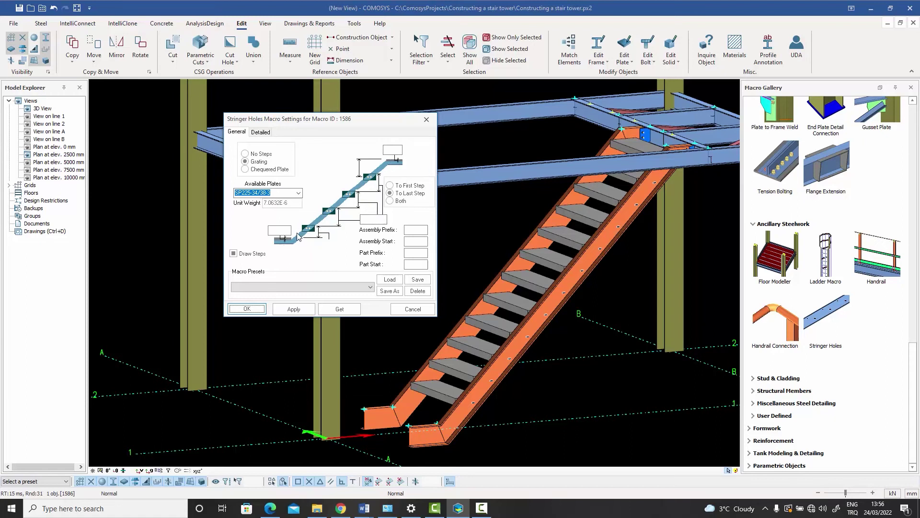
click(395, 151)
click(290, 310)
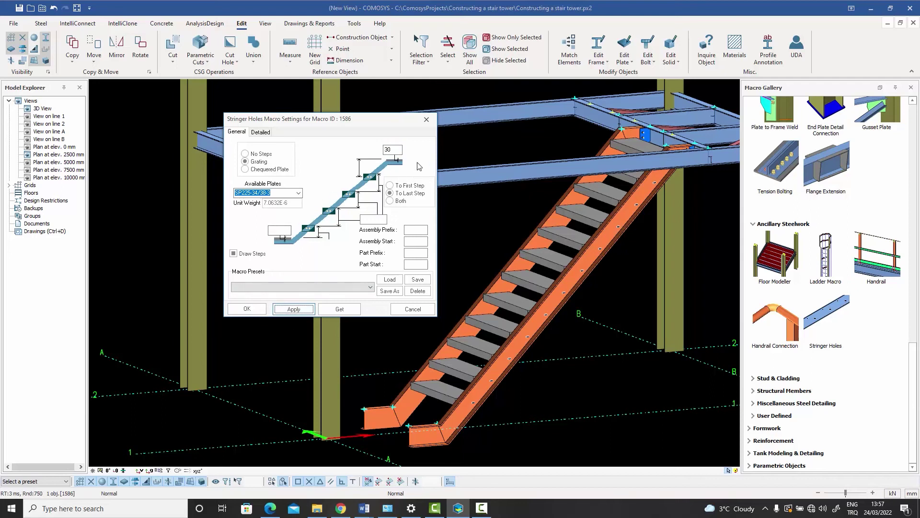
click(426, 119)
Examine the top tread and bolted fin plate at the 2500 mm landing beam and the whole flight within the tower.
scroll(605, 284, down, 2)
scroll(605, 283, down, 1)
middle_drag(605, 283, 474, 287)
scroll(465, 183, up, 3)
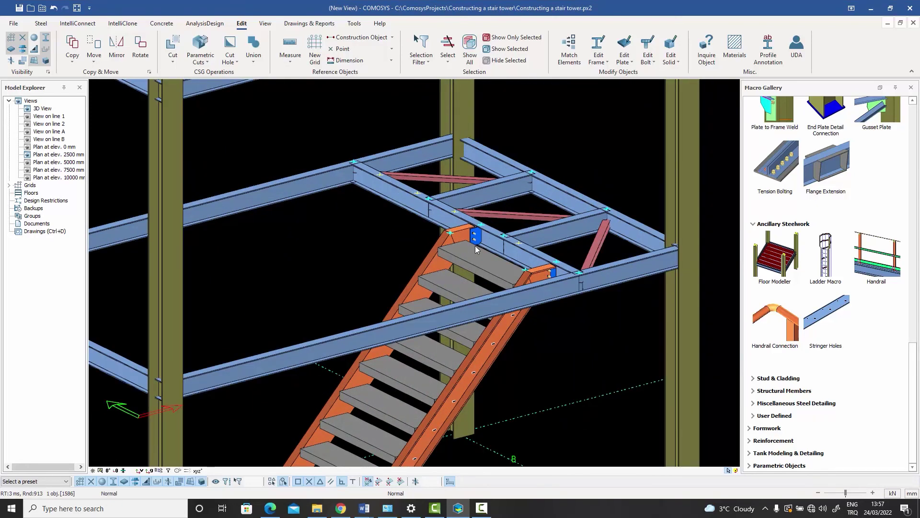
scroll(476, 246, down, 4)
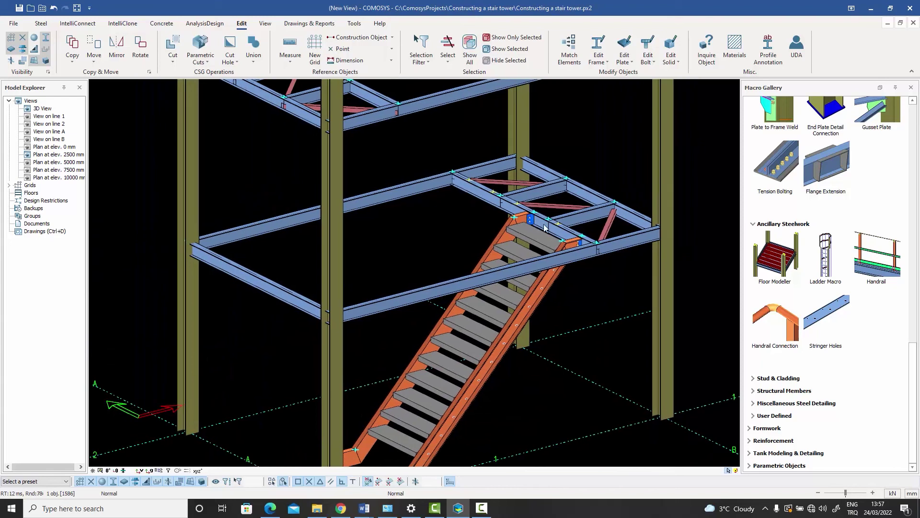
middle_drag(548, 268, 545, 305)
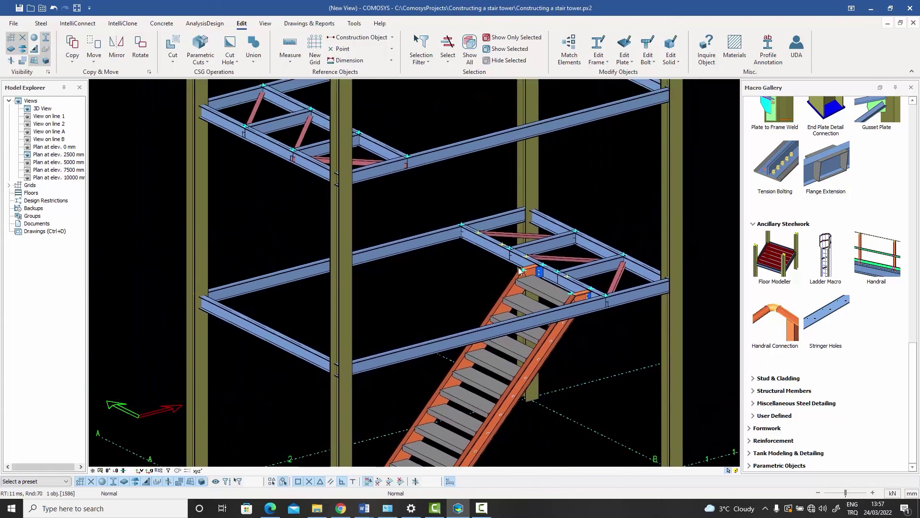
scroll(519, 270, up, 1)
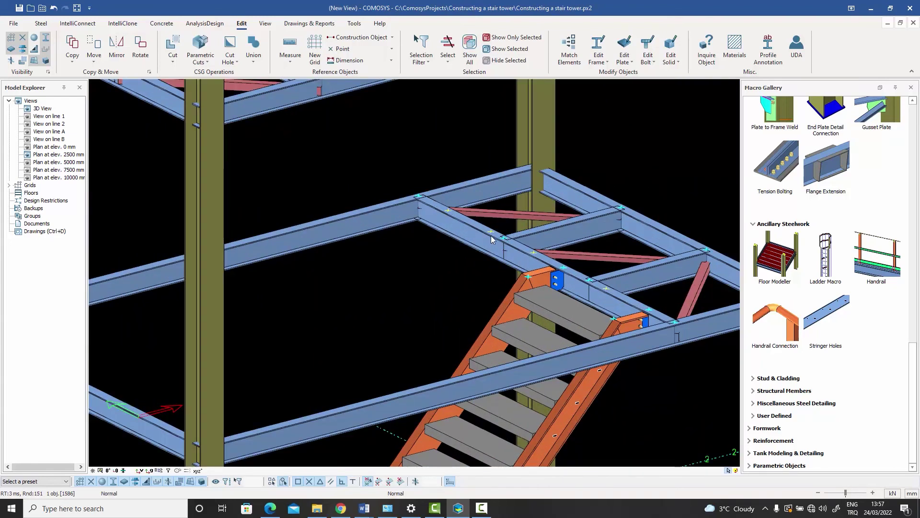
scroll(523, 256, down, 1)
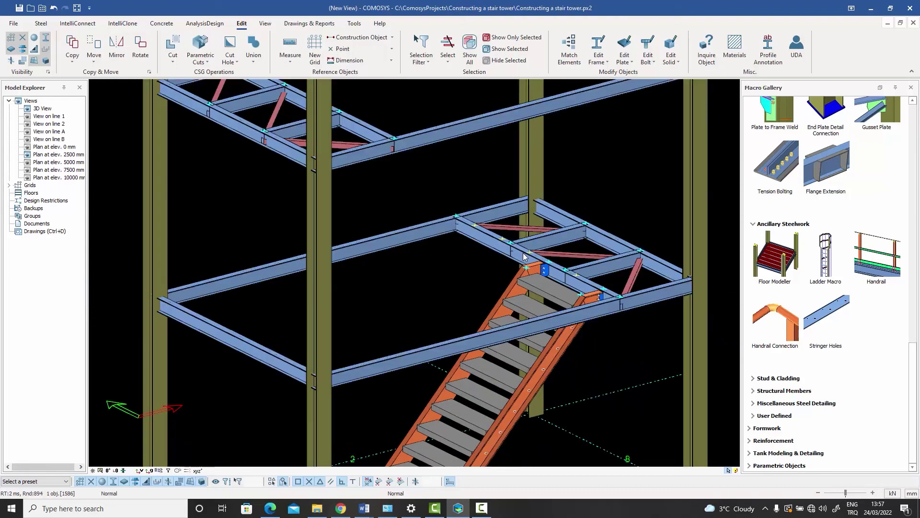
scroll(523, 256, down, 1)
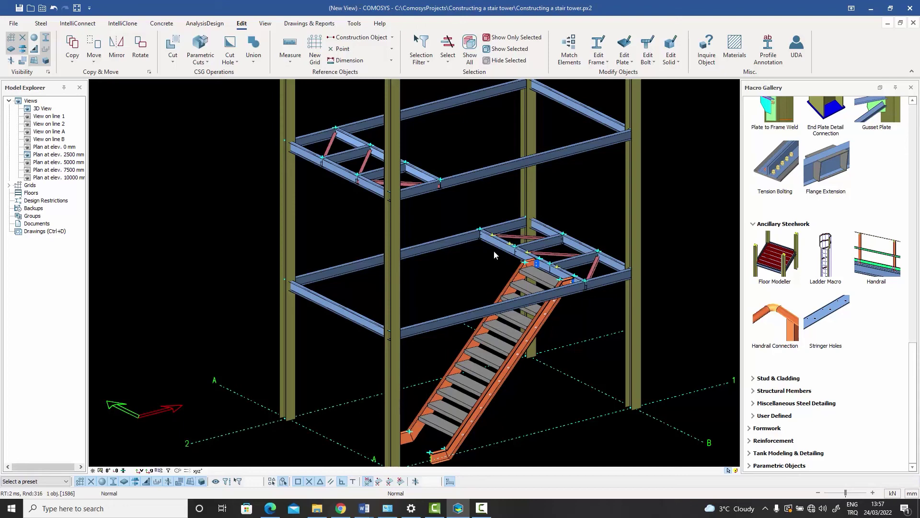
scroll(535, 273, up, 5)
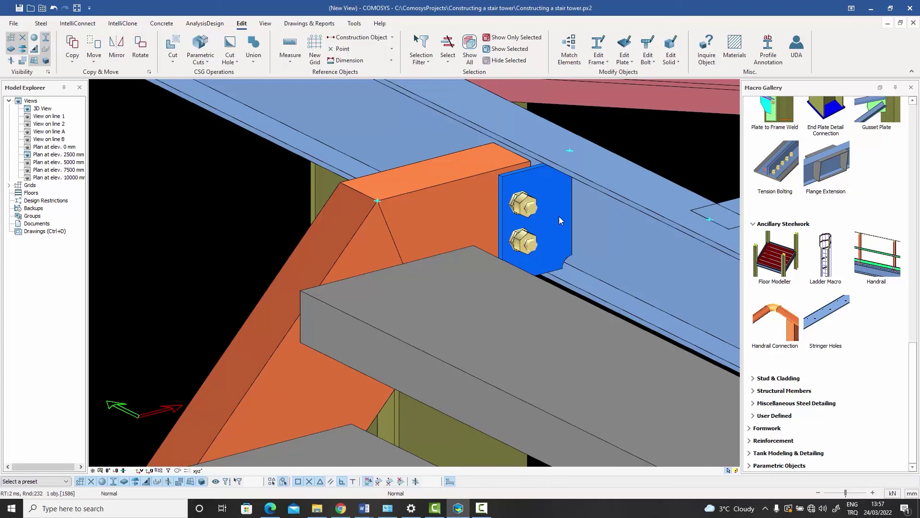
scroll(559, 216, down, 10)
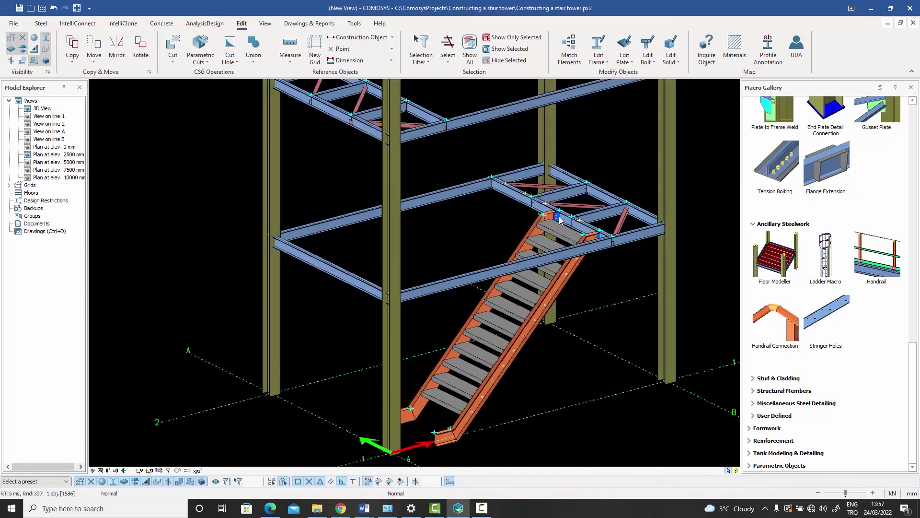
scroll(559, 217, down, 5)
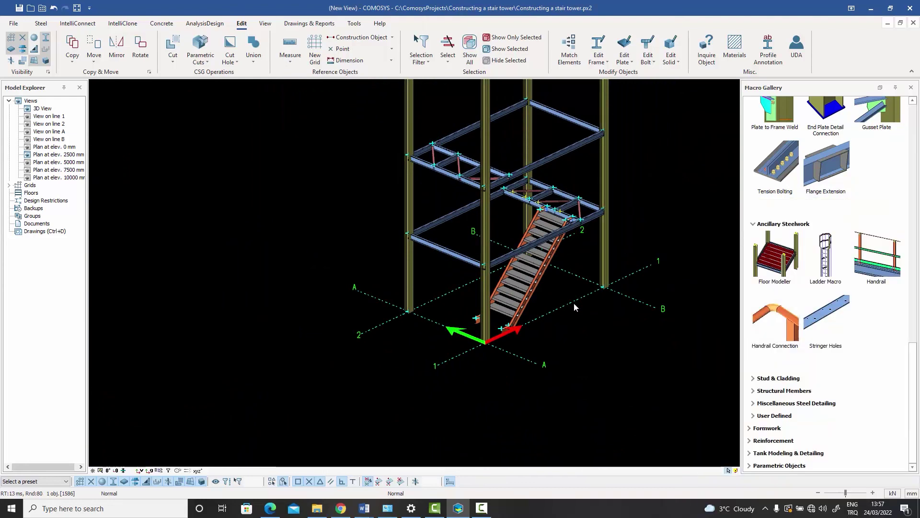
scroll(536, 283, up, 5)
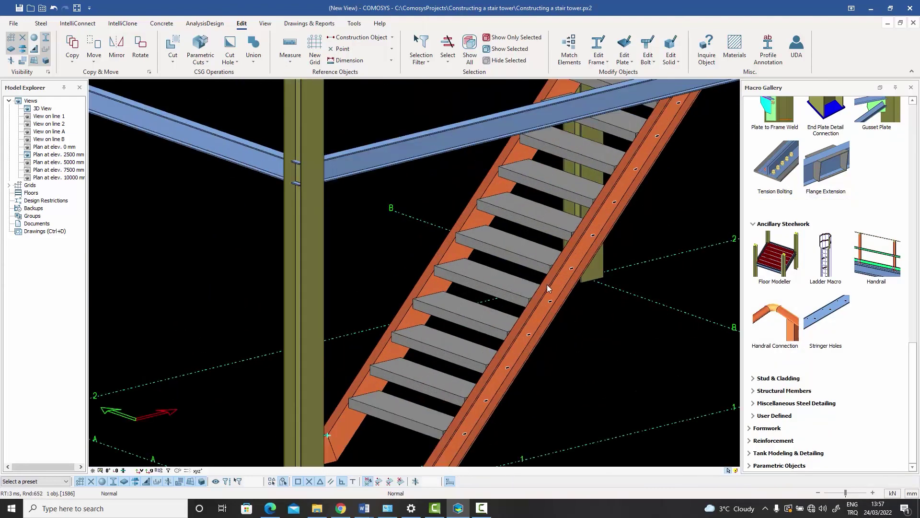
scroll(546, 286, down, 2)
middle_drag(554, 274, 535, 286)
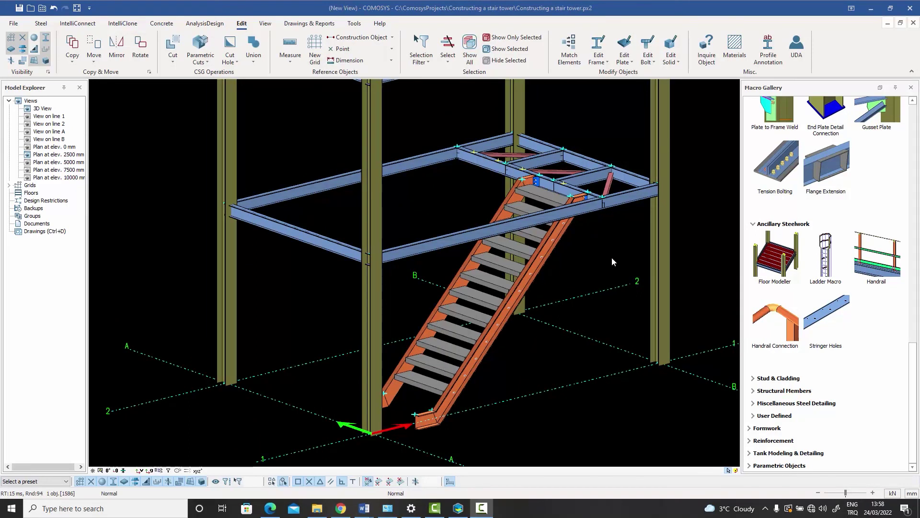
Create a handrail along the outer inclined stringer with the Handrail macro.
double_click(885, 263)
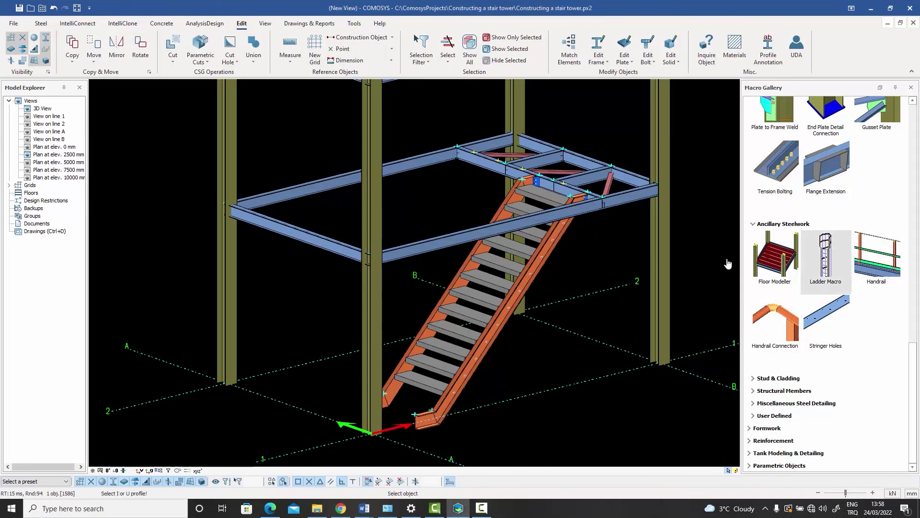
scroll(519, 308, up, 5)
click(520, 308)
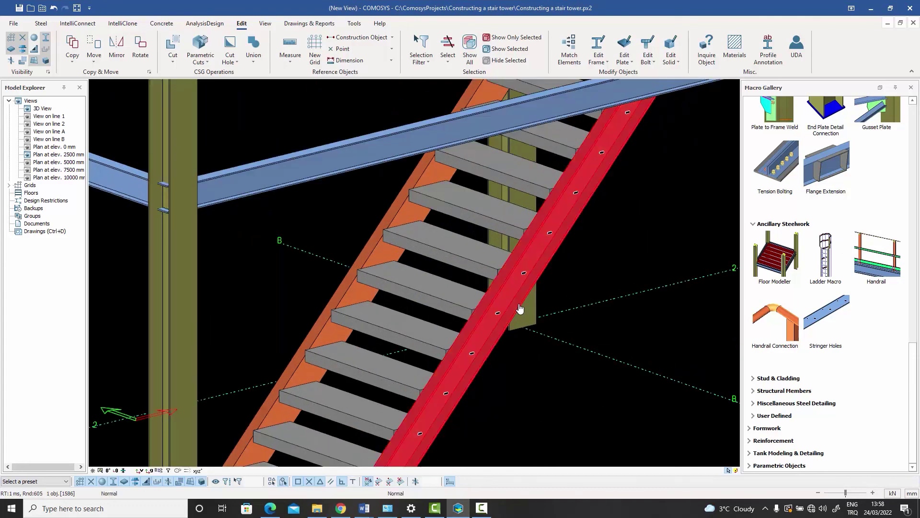
scroll(521, 308, down, 5)
right_click(523, 306)
right_click(524, 305)
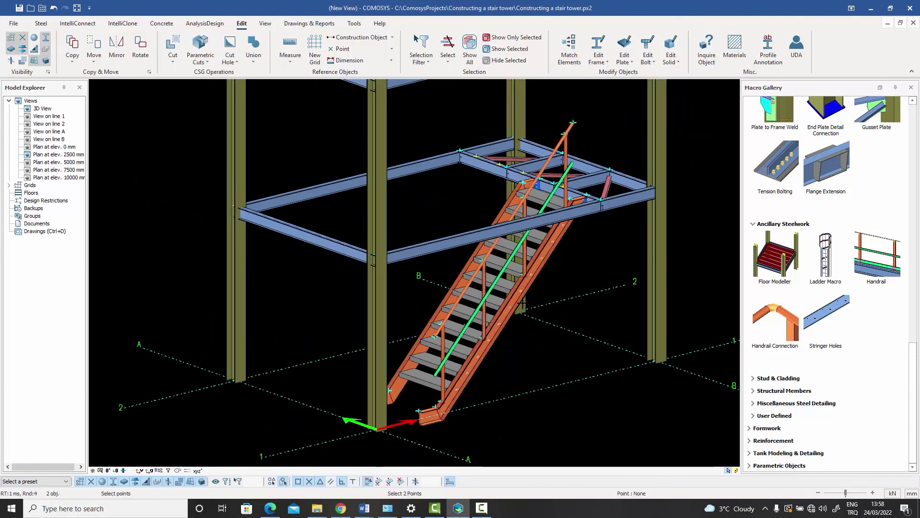
Load the Closed ends preset into the Hand Rail macro settings of the stair handrail and apply it.
right_click(588, 246)
right_click(600, 245)
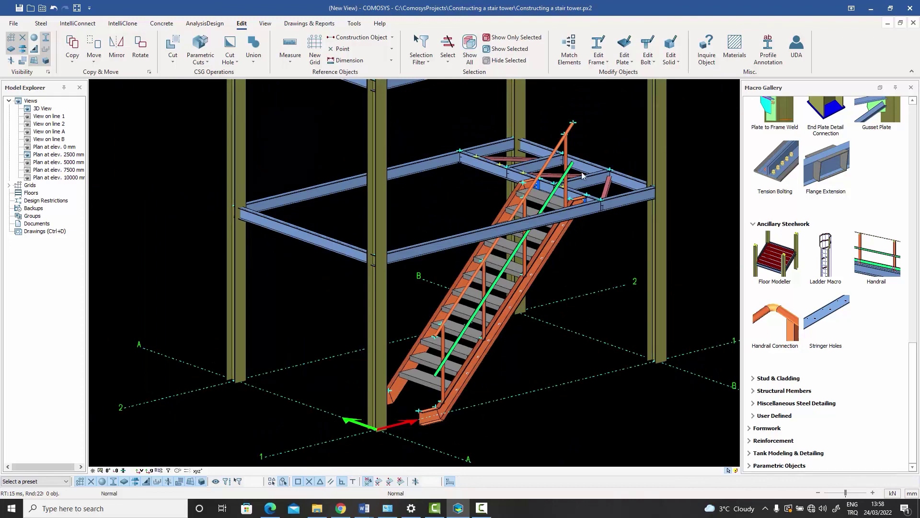
click(571, 129)
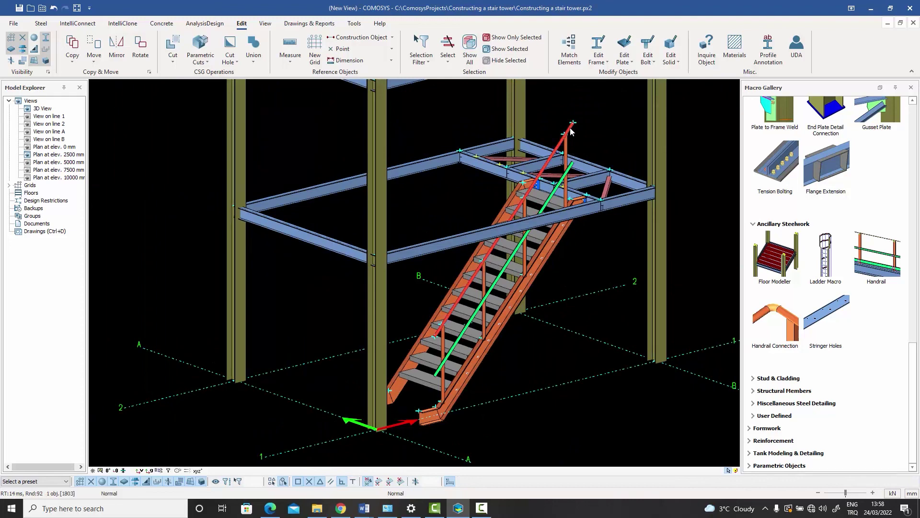
double_click(571, 131)
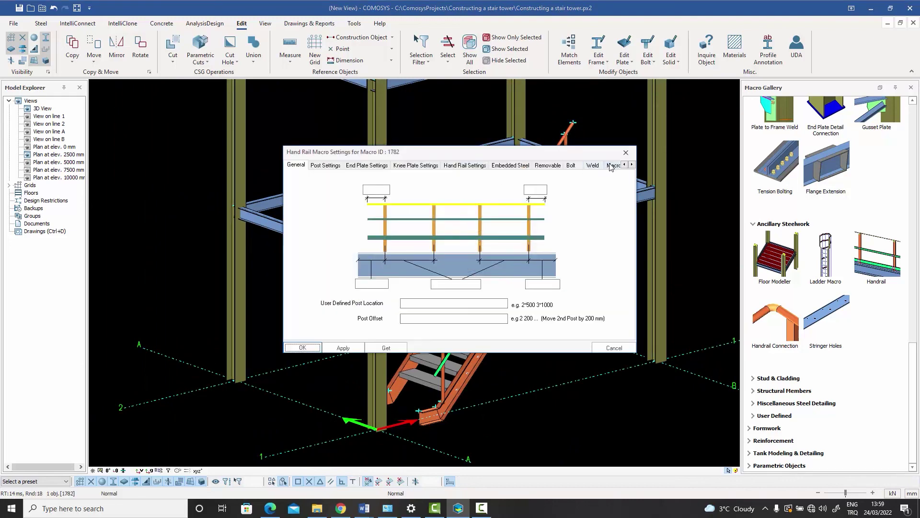
click(612, 165)
click(386, 191)
click(363, 201)
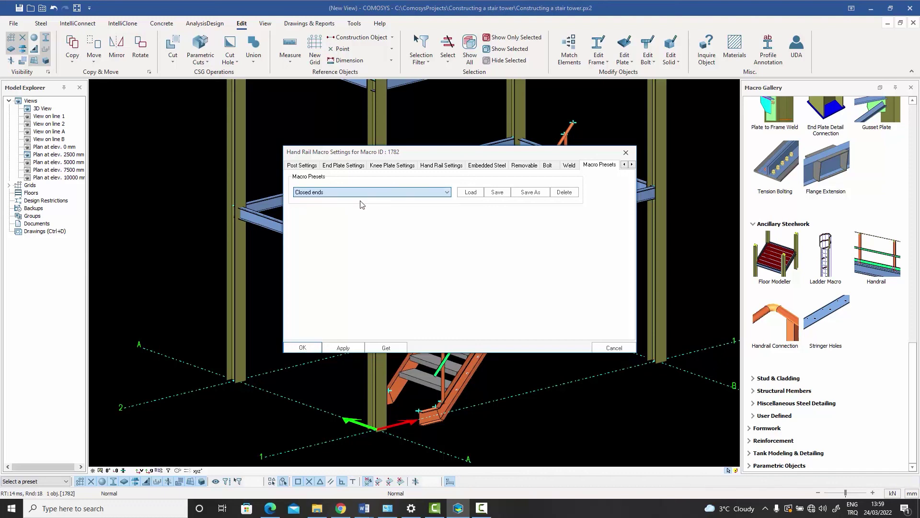
click(472, 193)
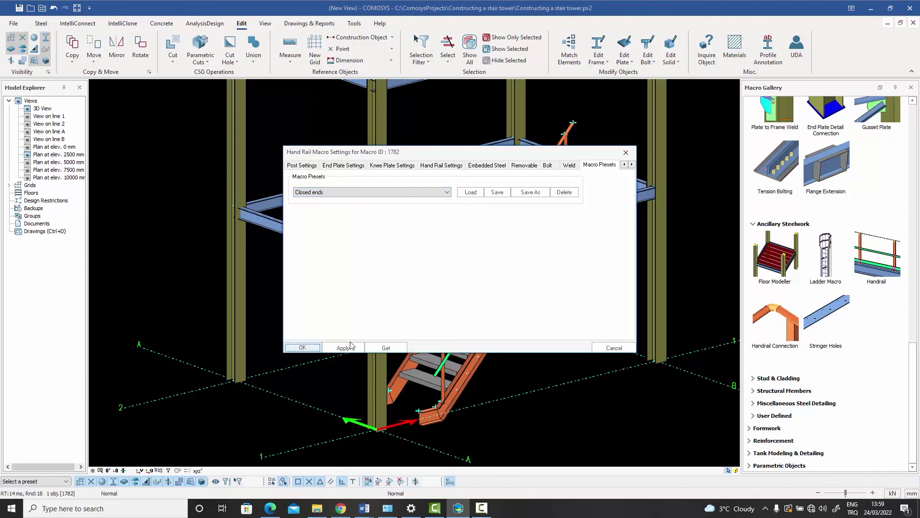
click(350, 345)
Examine the upper end of the handrail where it meets the 2500 mm landing.
scroll(582, 162, up, 4)
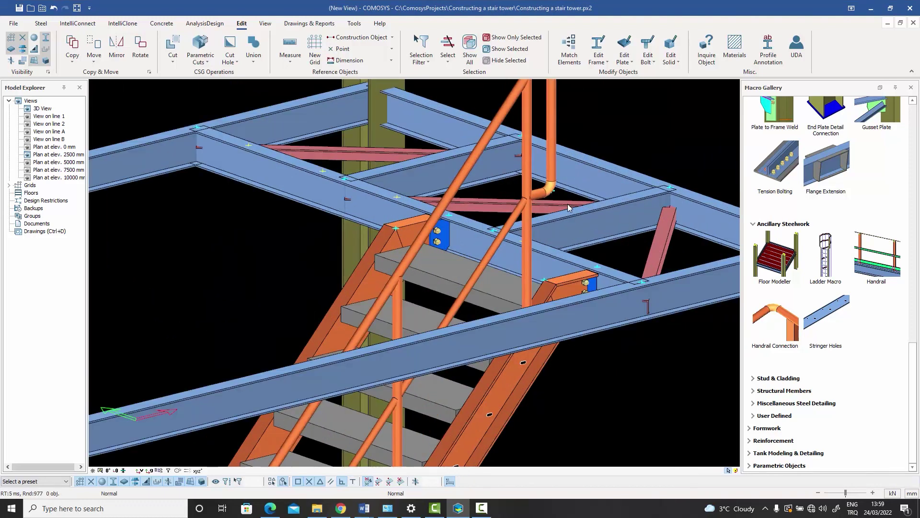
click(538, 197)
middle_drag(539, 197, 479, 211)
scroll(518, 206, down, 3)
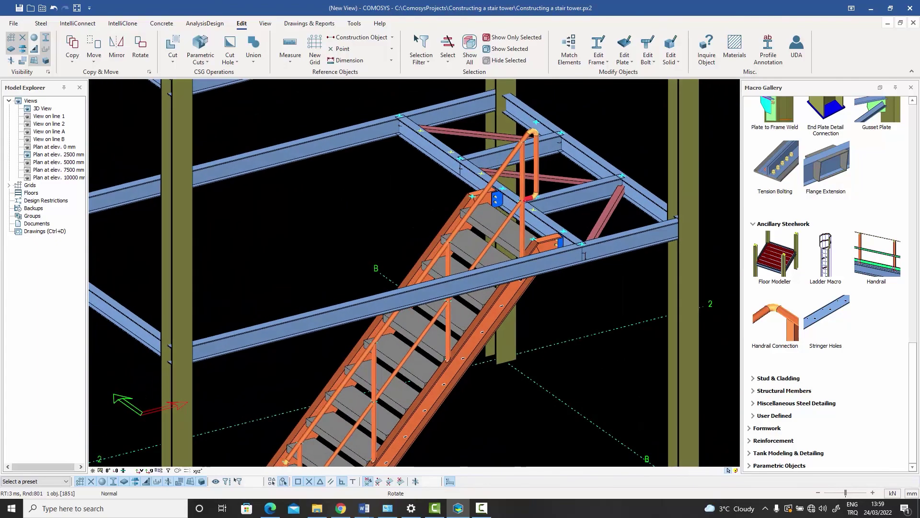